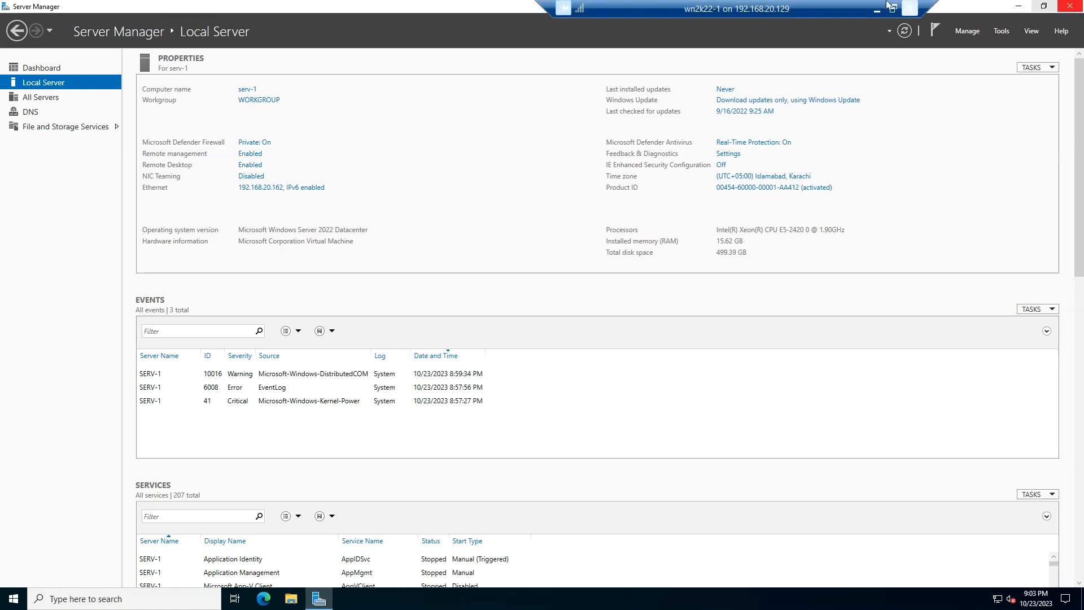
Minimize Server Manager and open the Local Disk (C:) drive in a maximized File Explorer window
{"action": "left_click", "coordinate": [1019, 7]}
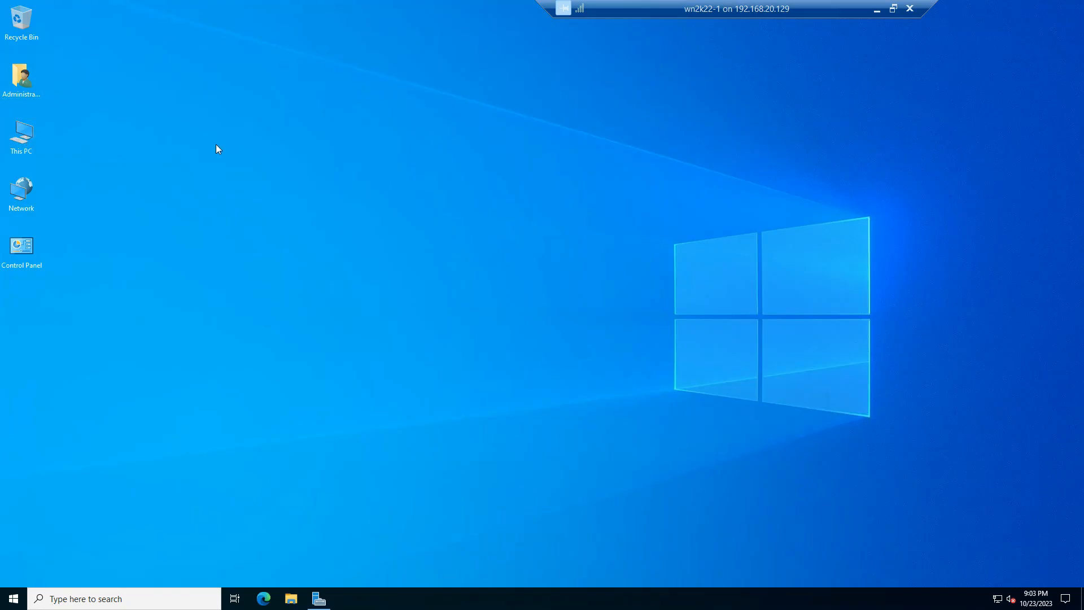
{"action": "key", "text": "super+e"}
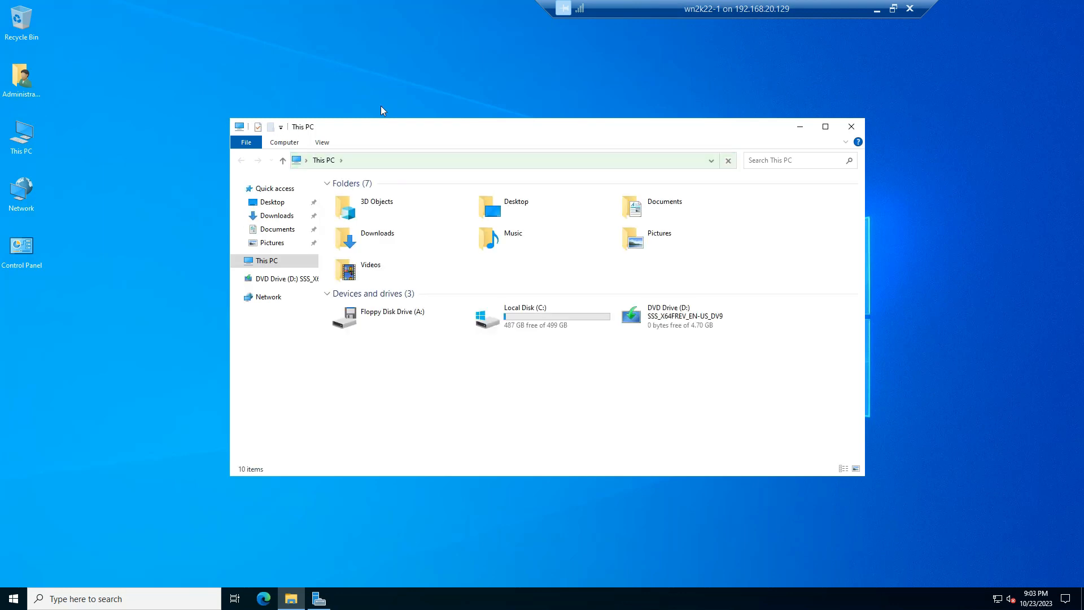
{"action": "double_click", "coordinate": [381, 130]}
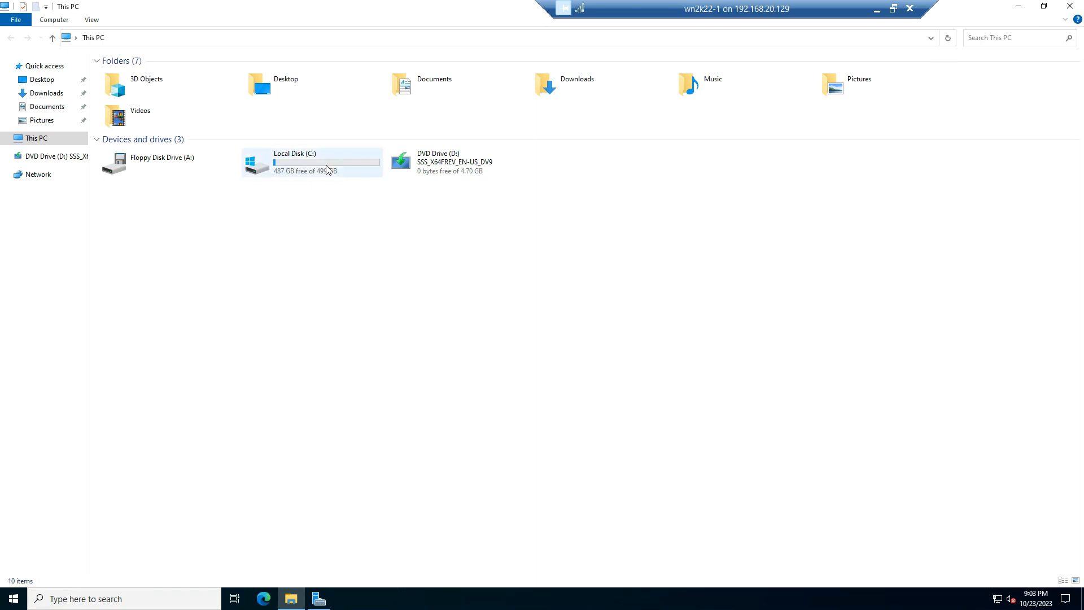
{"action": "mouse_move", "coordinate": [327, 169]}
{"action": "double_click", "coordinate": [327, 169]}
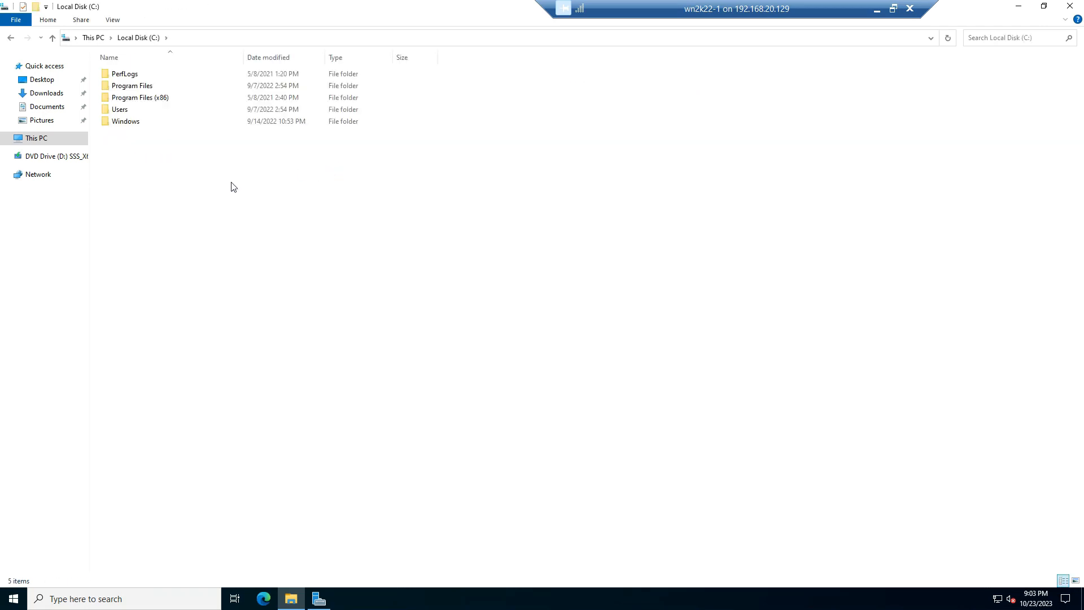
Create a new folder named DATA in the root of the C: drive
{"action": "right_click", "coordinate": [232, 182]}
{"action": "mouse_move", "coordinate": [296, 297]}
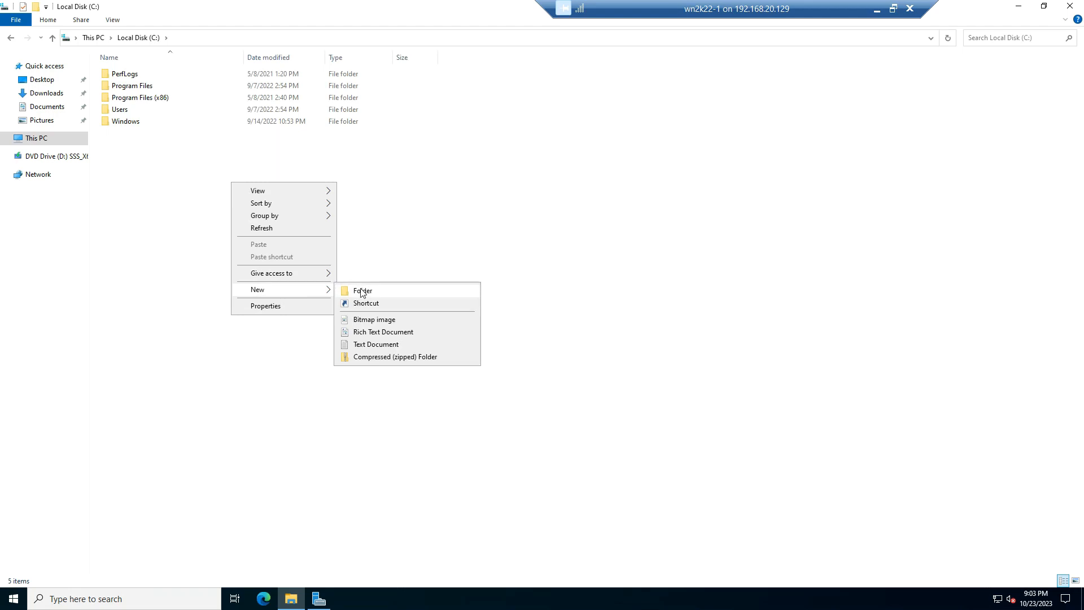
{"action": "left_click", "coordinate": [361, 290]}
{"action": "type", "text": "DATA"}
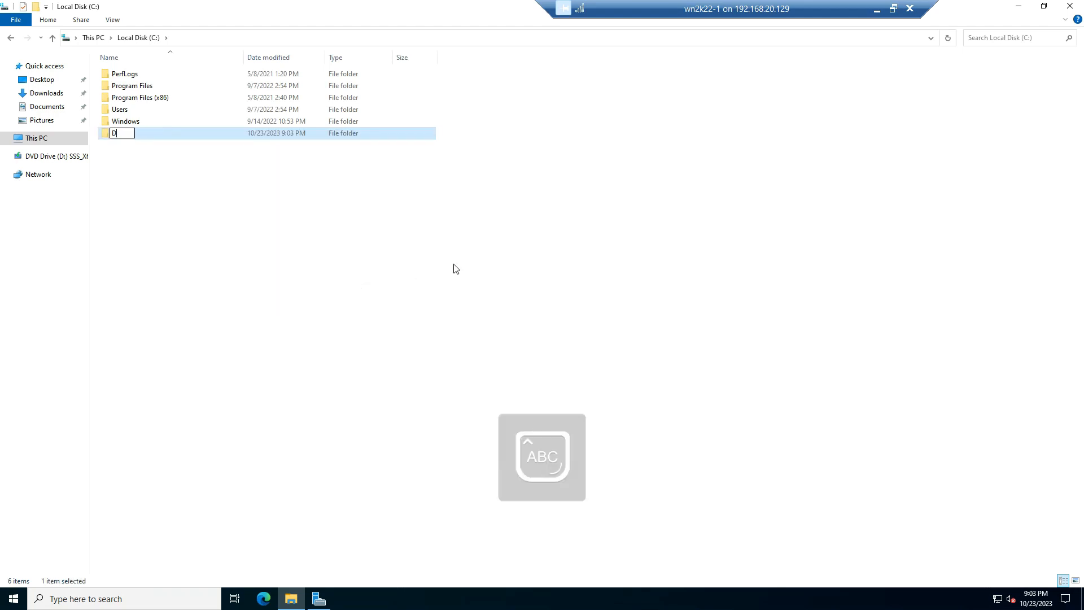
{"action": "key", "text": "Return"}
Open the DATA folder and create a subfolder named DATA1 in it
{"action": "double_click", "coordinate": [126, 134]}
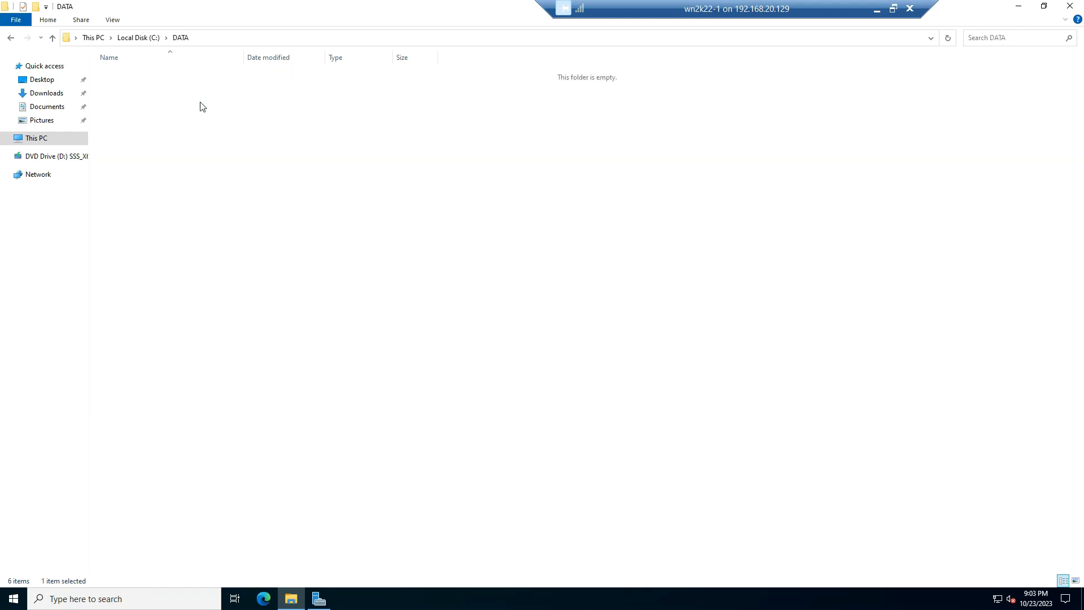
{"action": "right_click", "coordinate": [199, 103]}
{"action": "mouse_move", "coordinate": [246, 241]}
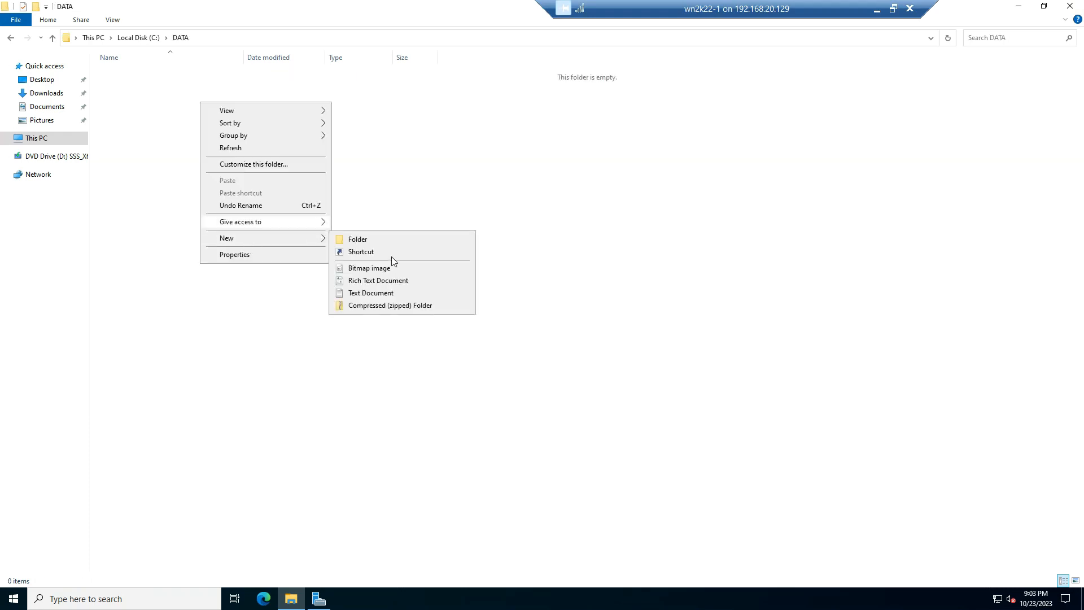
{"action": "left_click", "coordinate": [389, 237]}
{"action": "type", "text": "D"}
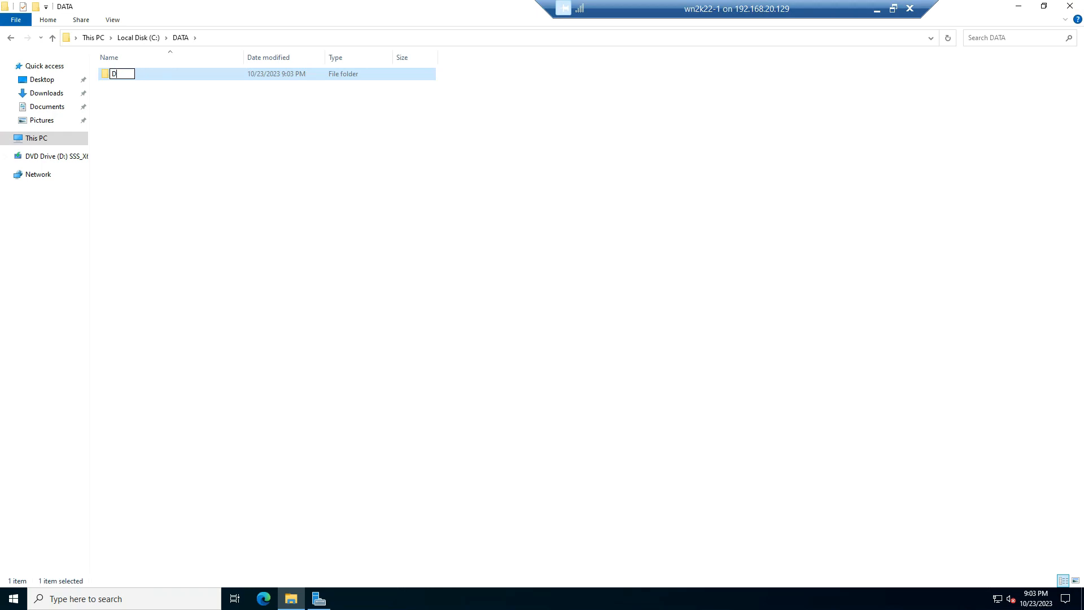
{"action": "type", "text": "ATA1"}
{"action": "left_click", "coordinate": [622, 91]}
Create a second subfolder named DATA2 inside the DATA folder
{"action": "key", "text": "ctrl+shift+n"}
{"action": "type", "text": "DAGA"}
{"action": "key", "text": "BackSpace"}
{"action": "key", "text": "BackSpace"}
{"action": "type", "text": "TA"}
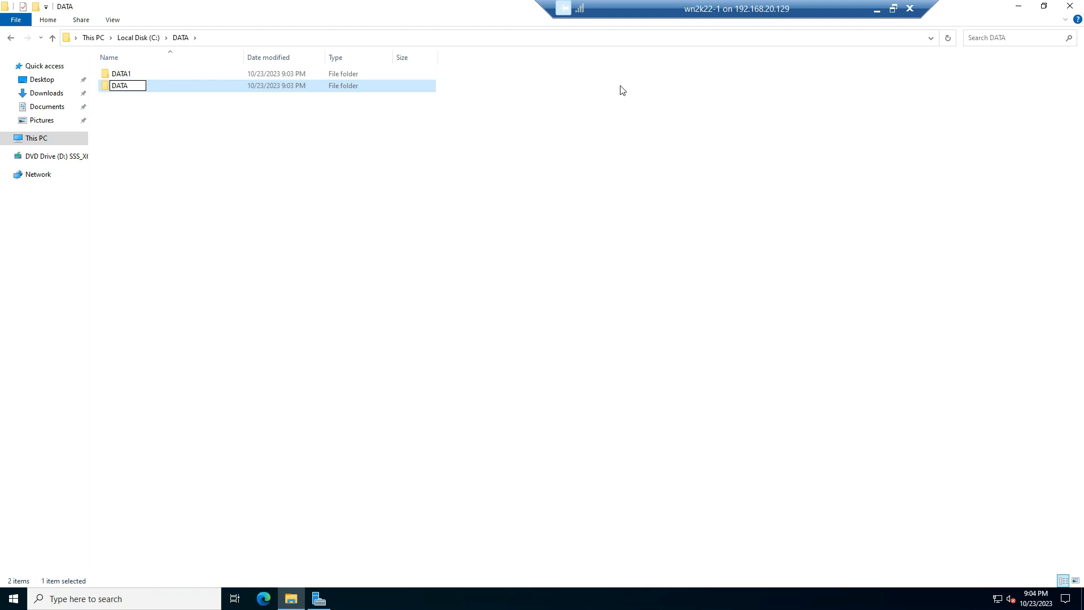
{"action": "type", "text": "2"}
{"action": "key", "text": "Return"}
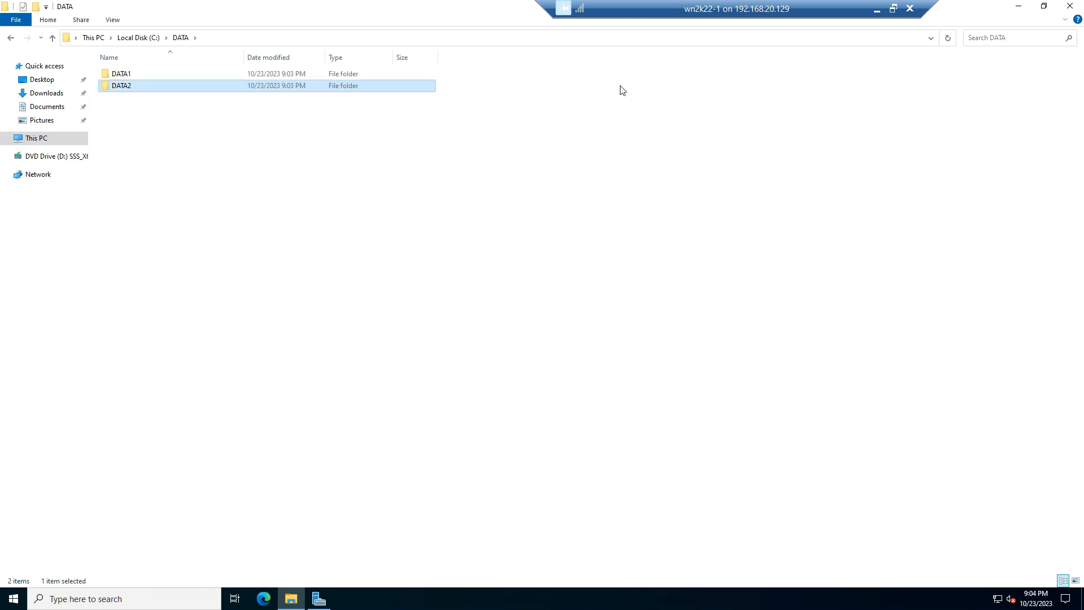
Create a third subfolder named DATA3 inside the DATA folder and close File Explorer
{"action": "key", "text": "ctrl+shift+n"}
{"action": "type", "text": "DATA"}
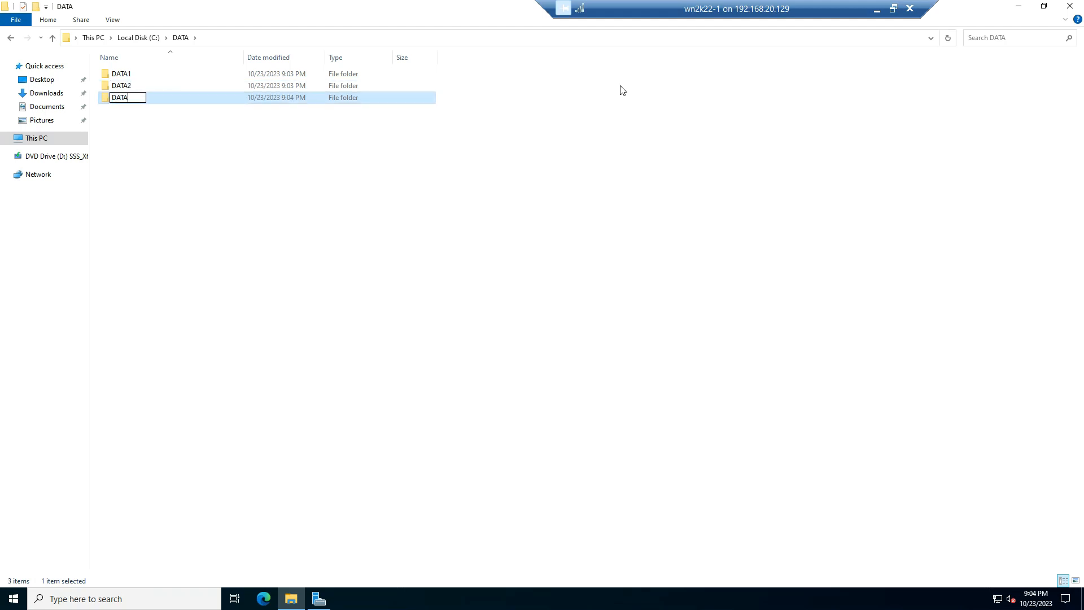
{"action": "type", "text": "3"}
{"action": "key", "text": "Return"}
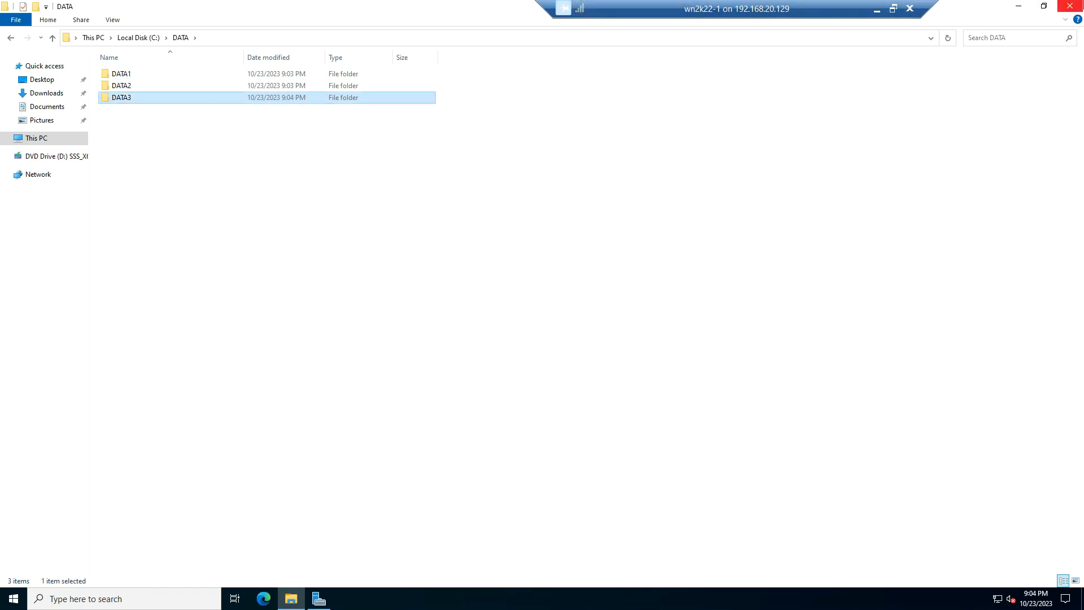
{"action": "left_click", "coordinate": [1070, 6]}
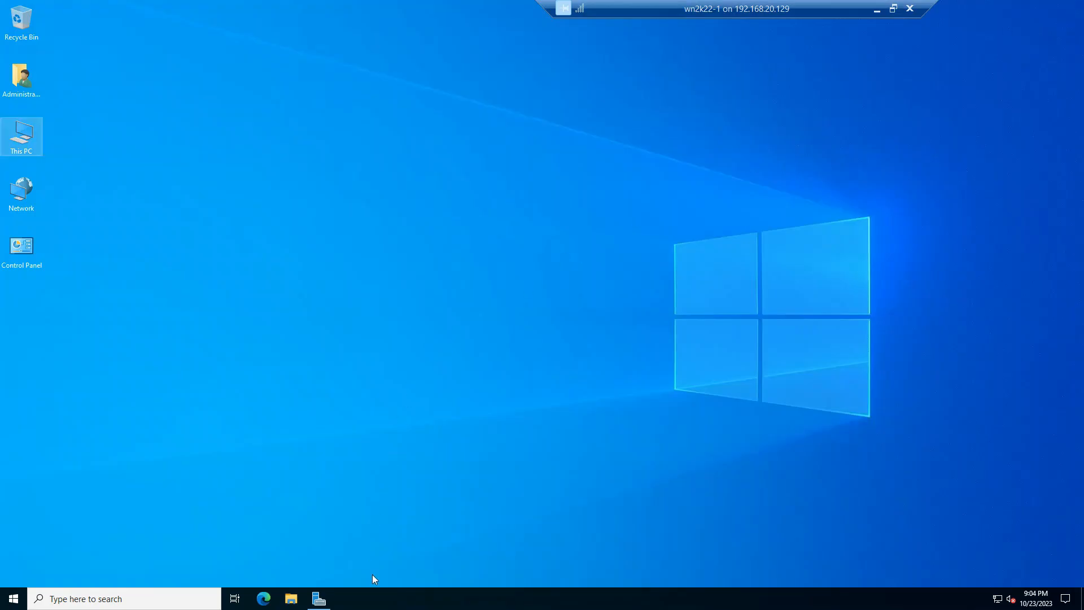
Close the running Server Manager window and relaunch Server Manager through a Windows search for SERVER
{"action": "left_click", "coordinate": [322, 599]}
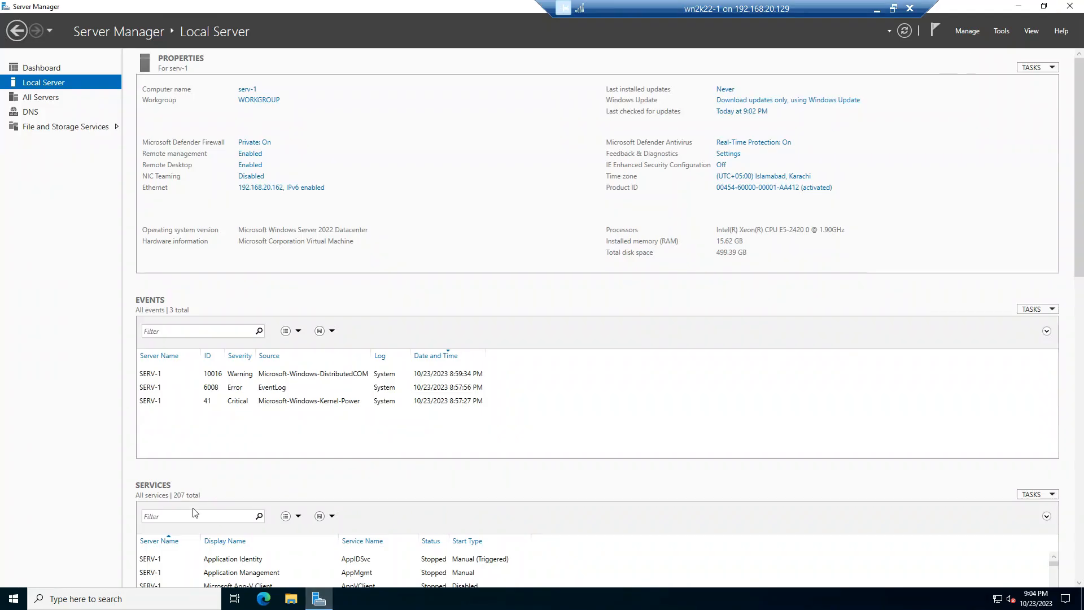
{"action": "key", "text": "alt+F4"}
{"action": "left_click", "coordinate": [120, 597]}
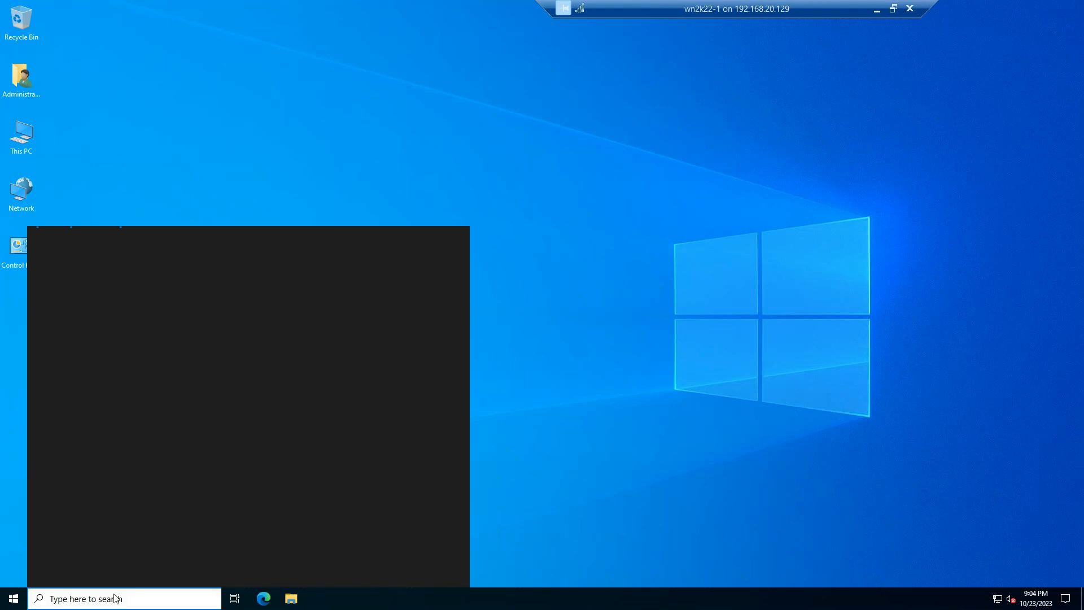
{"action": "type", "text": "S"}
{"action": "key", "text": "BackSpace"}
{"action": "type", "text": "SERVER"}
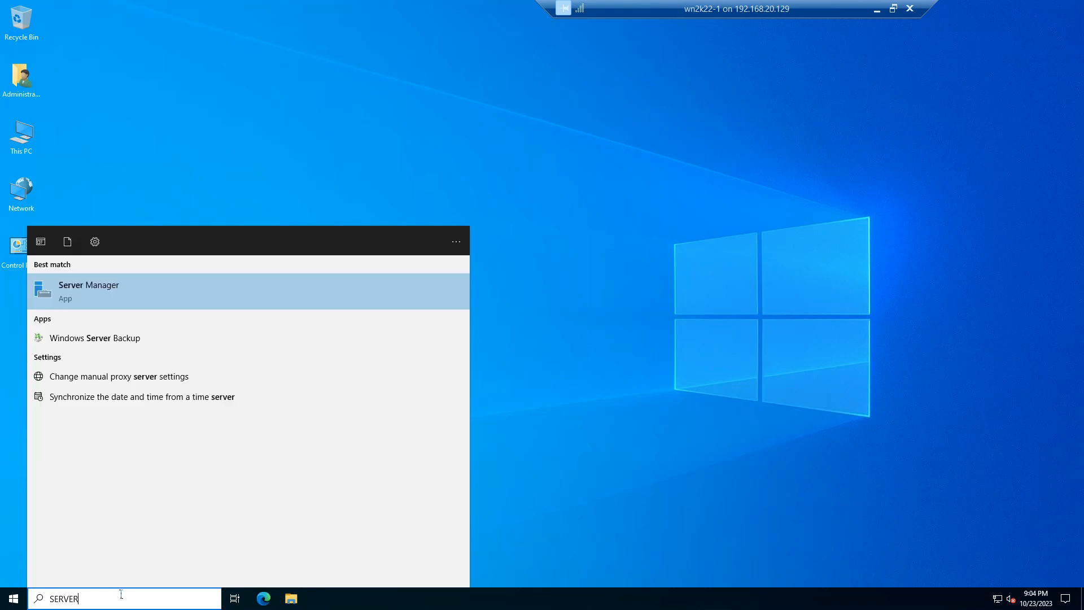
{"action": "left_click", "coordinate": [89, 290]}
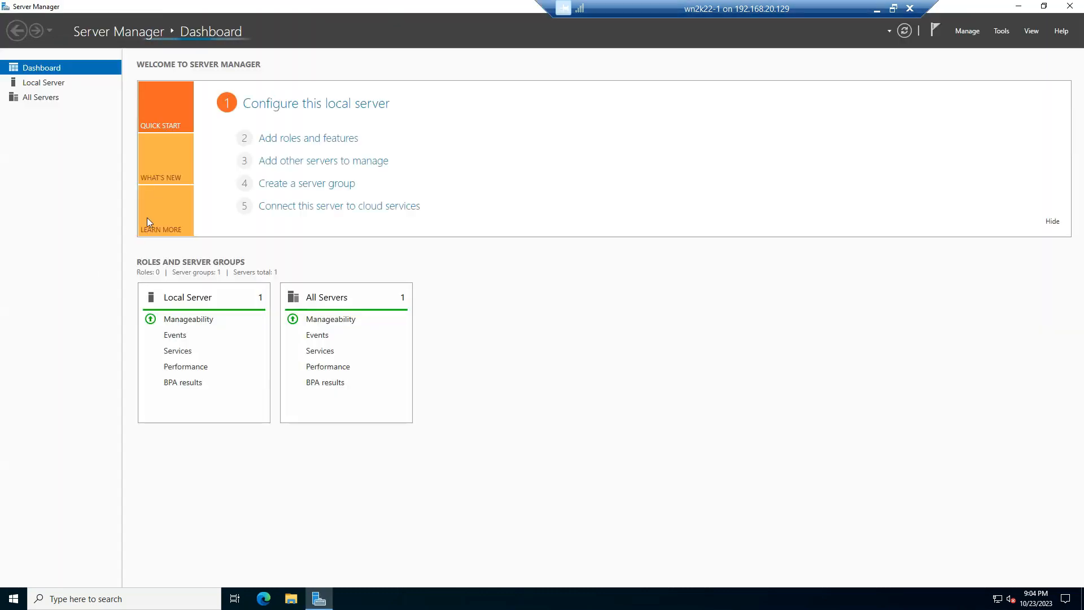
View the Local Server properties, then return to the dashboard and start the Add Roles and Features Wizard in a maximized window
{"action": "left_click", "coordinate": [42, 86]}
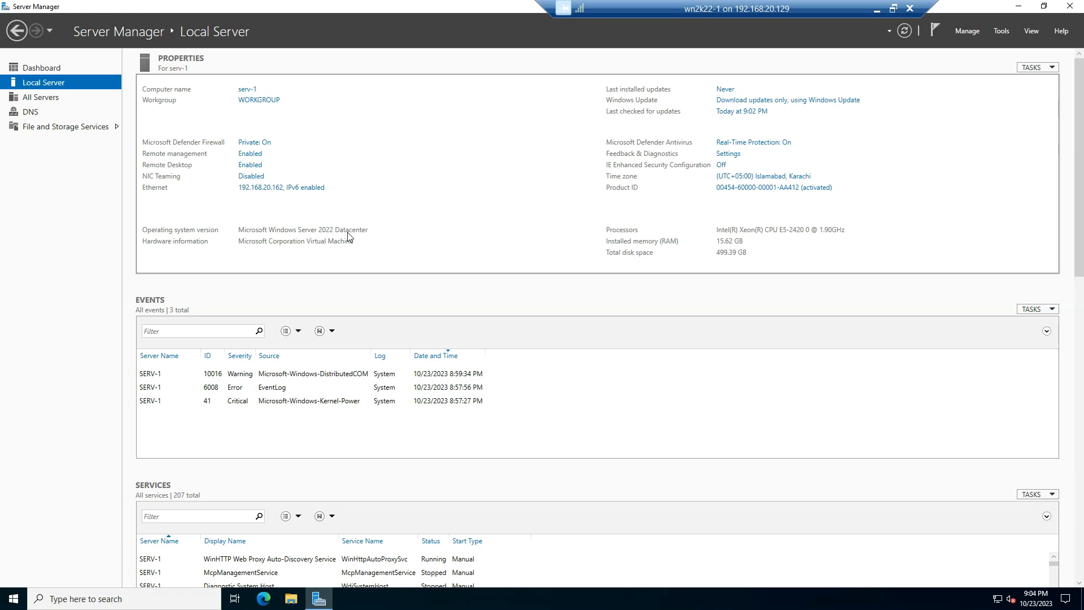
{"action": "left_click", "coordinate": [55, 69]}
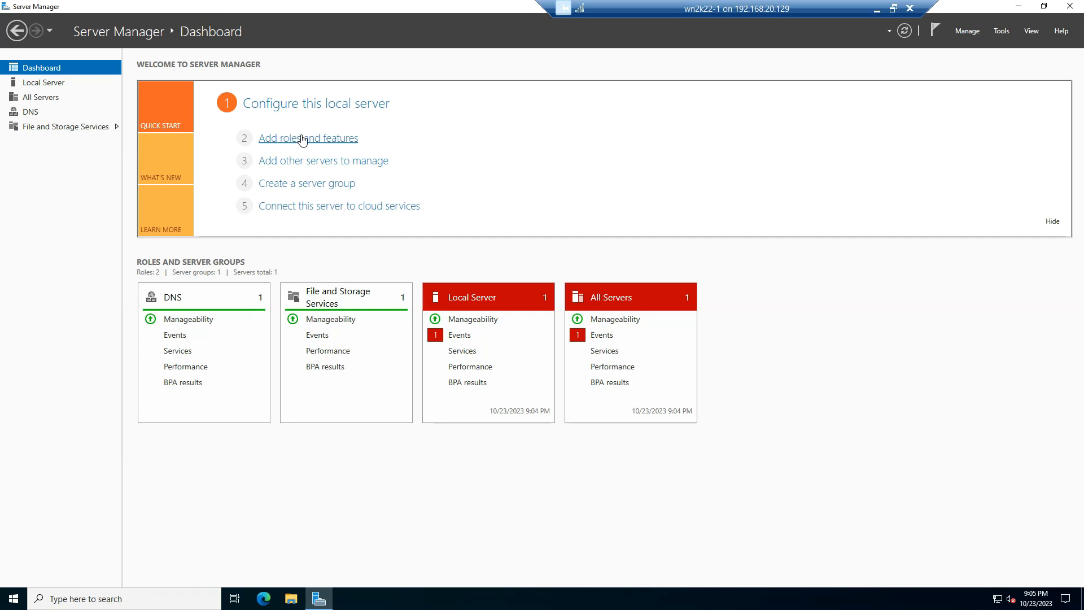
{"action": "left_click", "coordinate": [338, 143]}
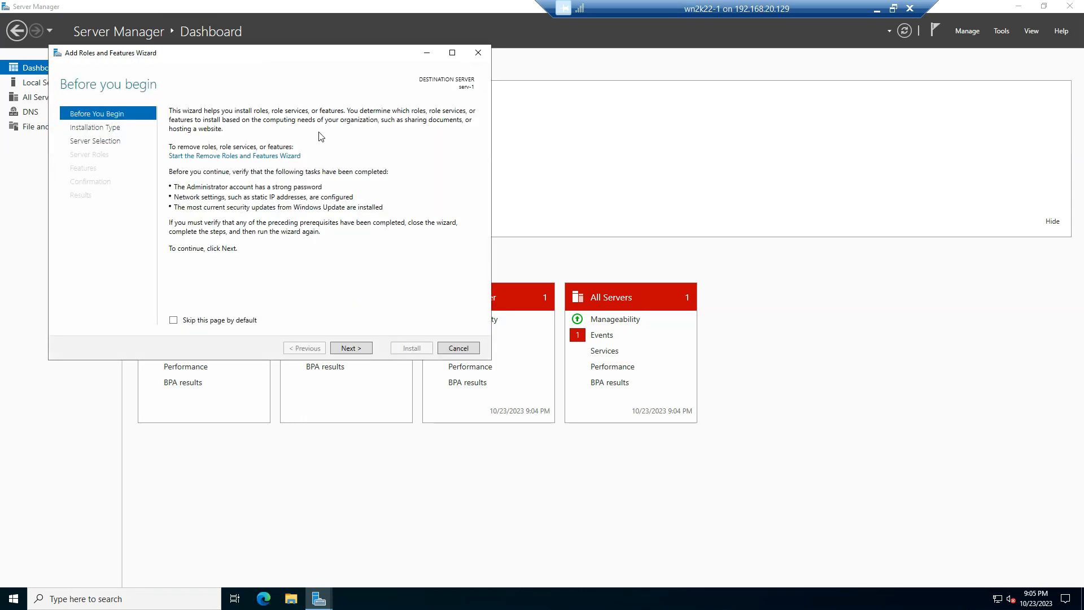
{"action": "left_click", "coordinate": [451, 54]}
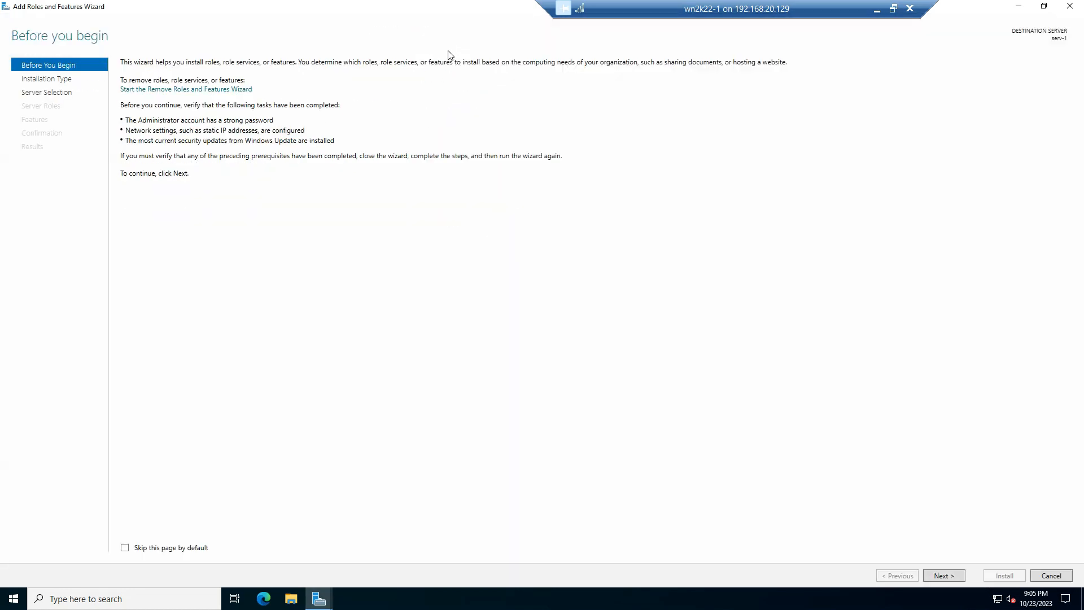
Proceed with a role-based or feature-based installation on server serv-1 without adding any server roles
{"action": "left_click", "coordinate": [946, 573]}
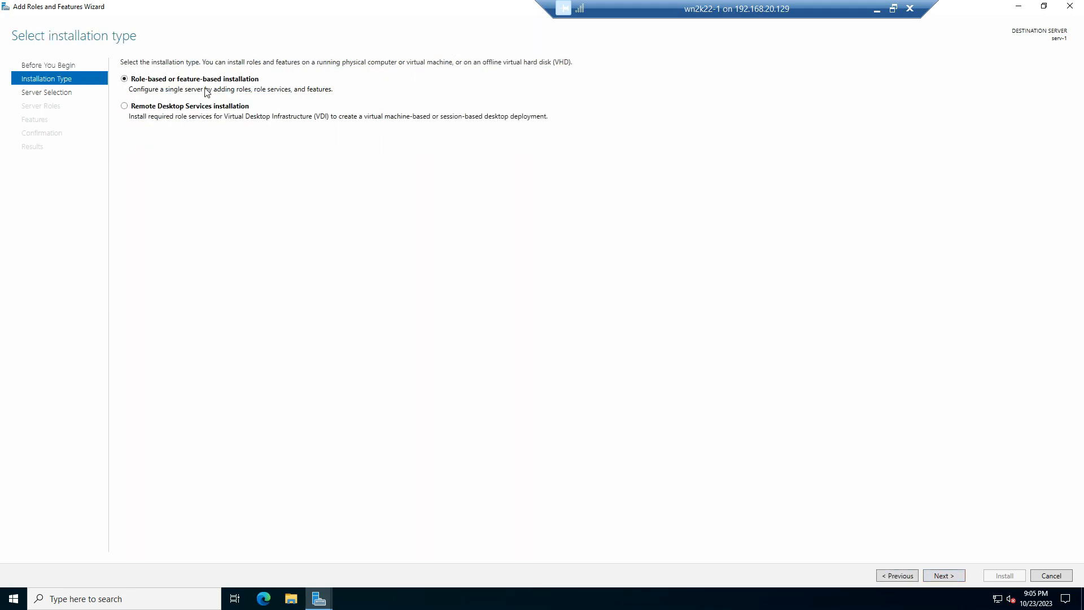
{"action": "left_click", "coordinate": [944, 575]}
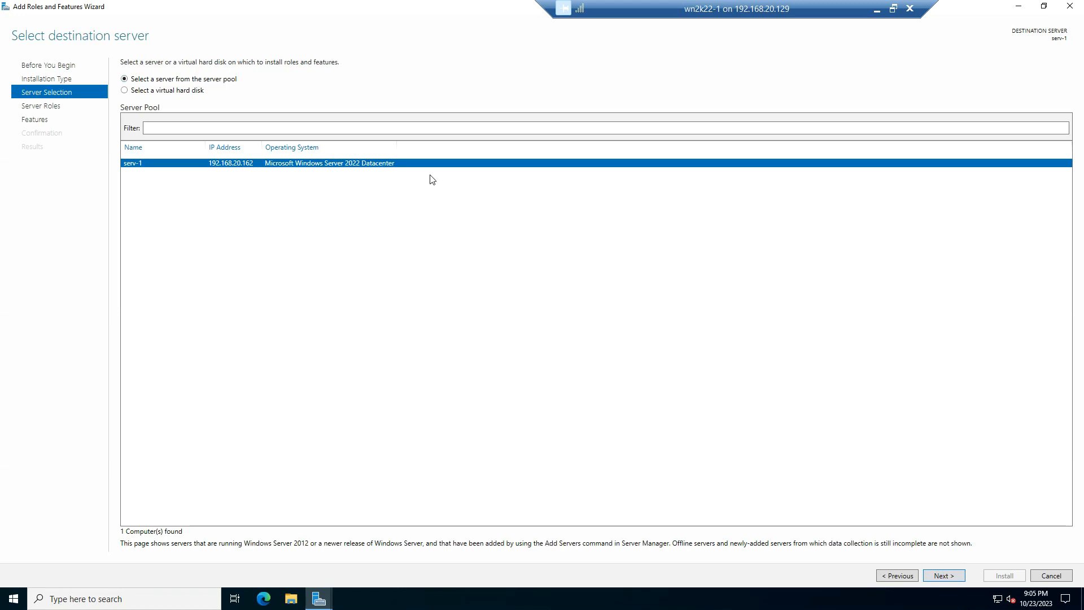
{"action": "left_click", "coordinate": [939, 576]}
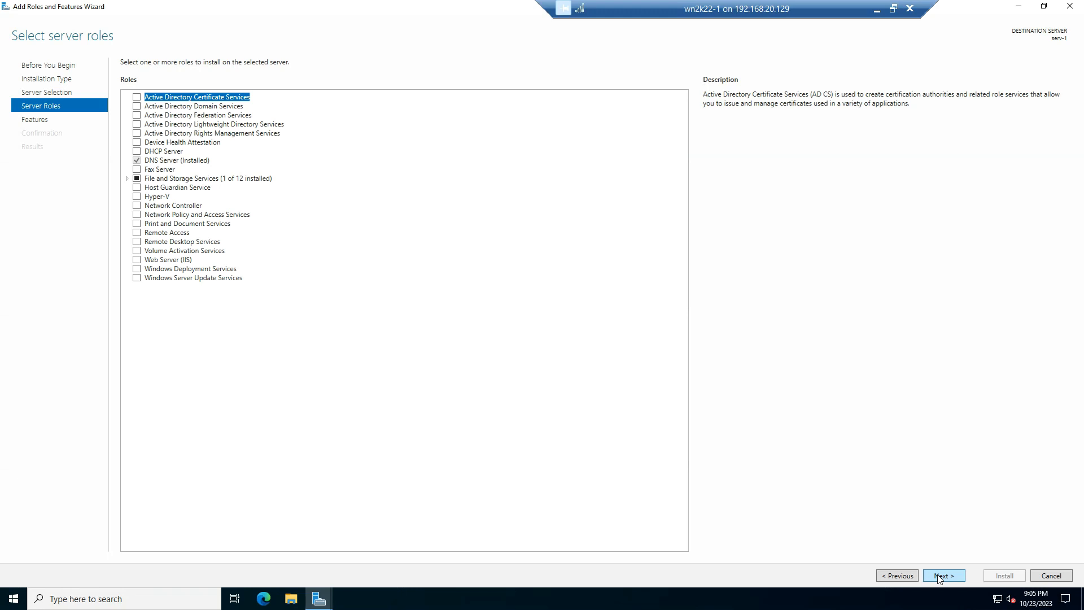
{"action": "left_click", "coordinate": [938, 575]}
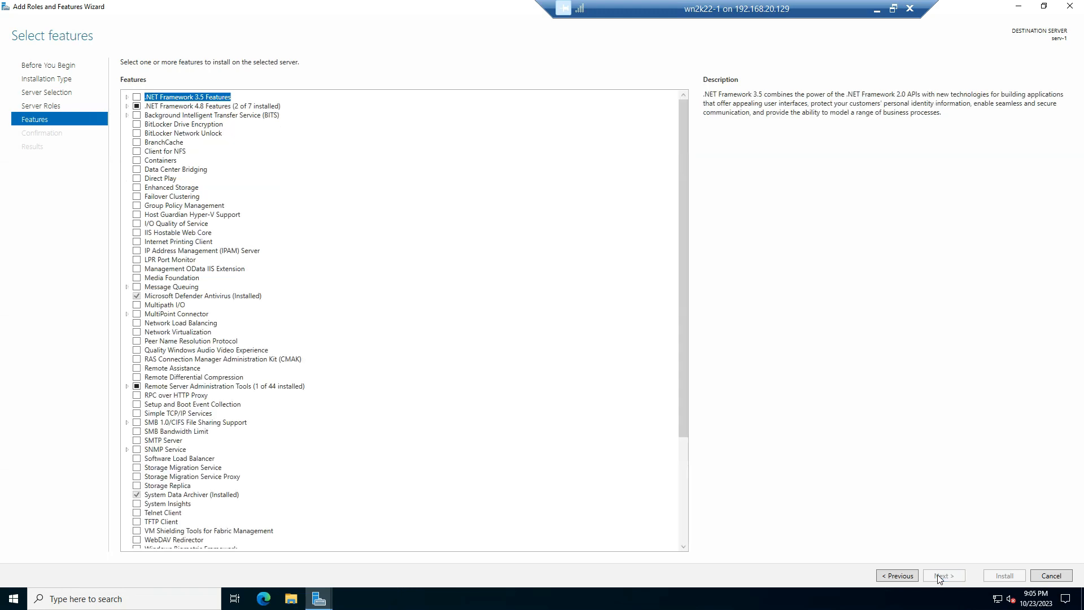
Select the Windows Server Backup feature for installation and continue to the confirmation page
{"action": "scroll", "coordinate": [201, 438], "scroll_direction": "down", "scroll_amount": 3}
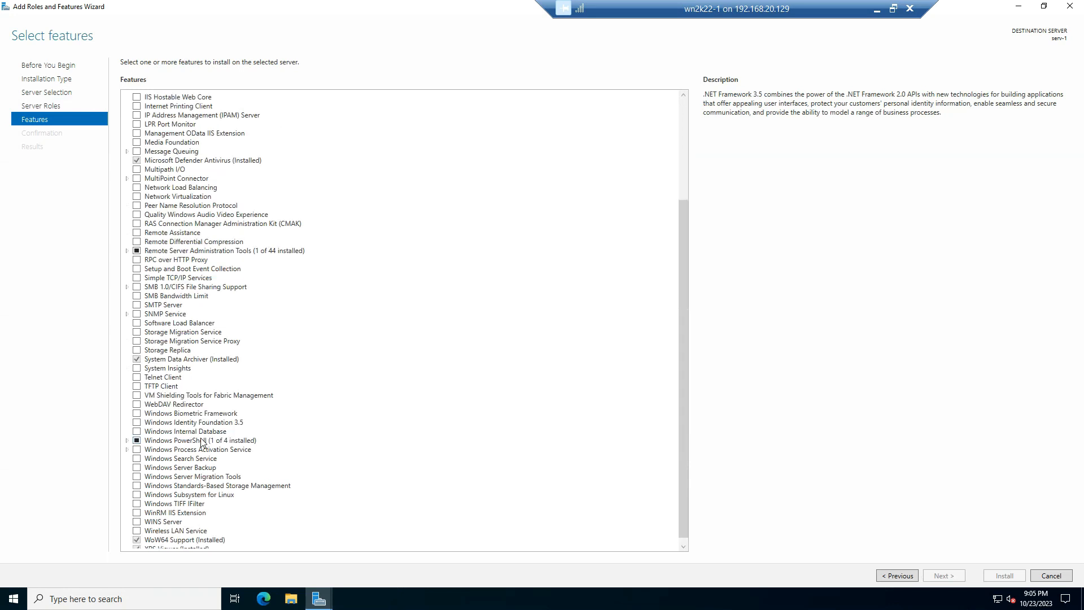
{"action": "scroll", "coordinate": [190, 542], "scroll_direction": "down", "scroll_amount": 3}
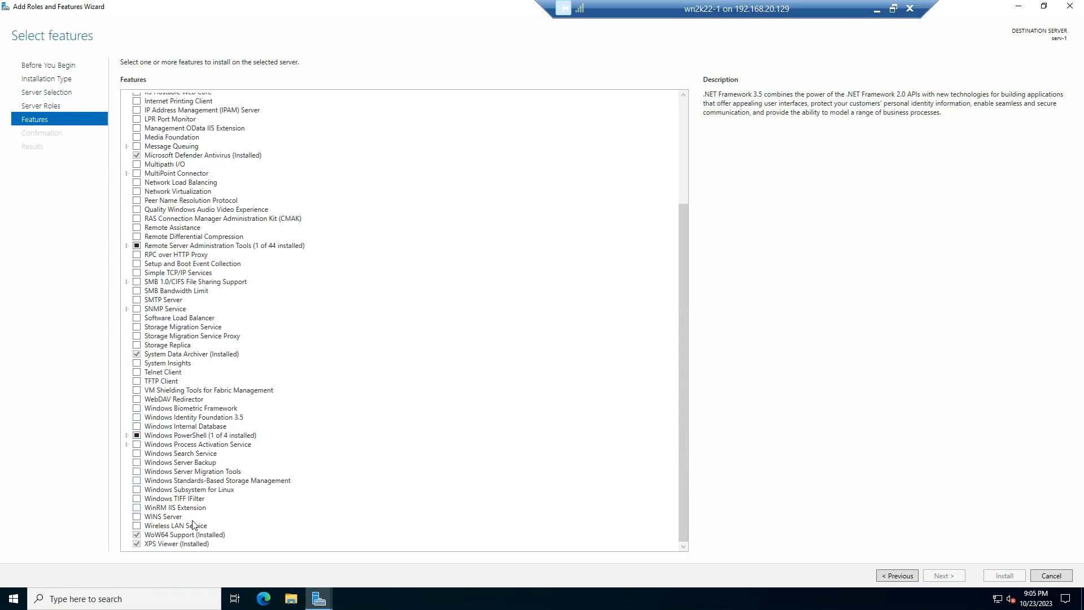
{"action": "left_click", "coordinate": [180, 462]}
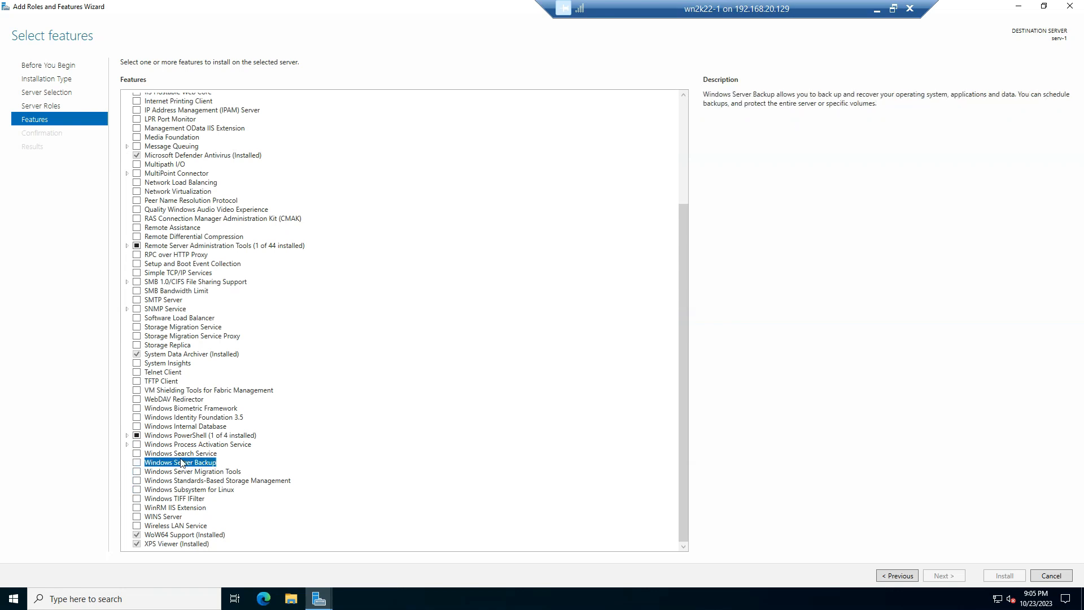
{"action": "left_click", "coordinate": [136, 463]}
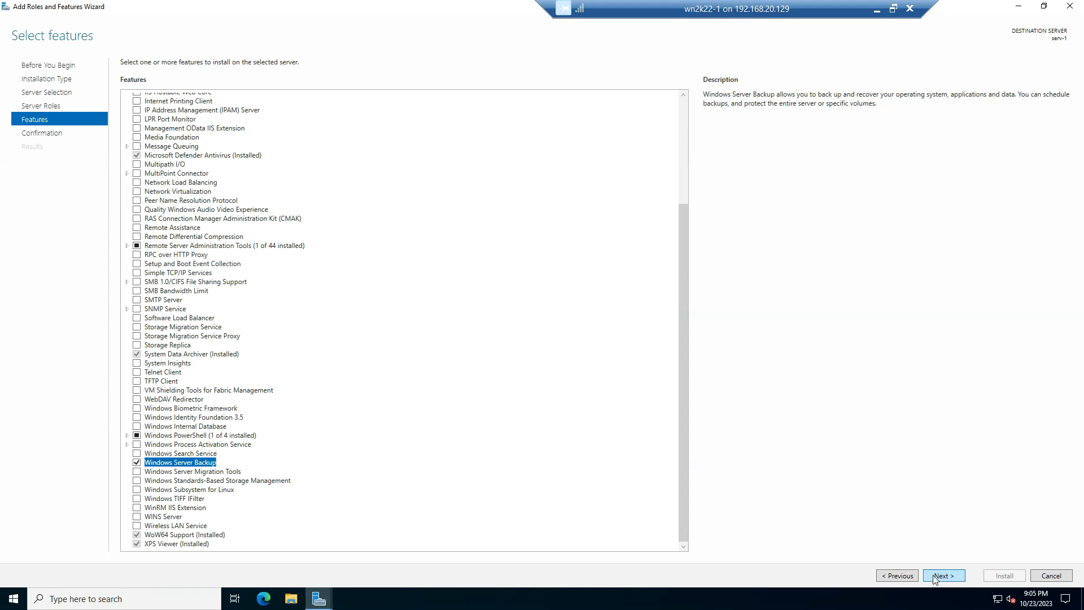
{"action": "left_click", "coordinate": [934, 580]}
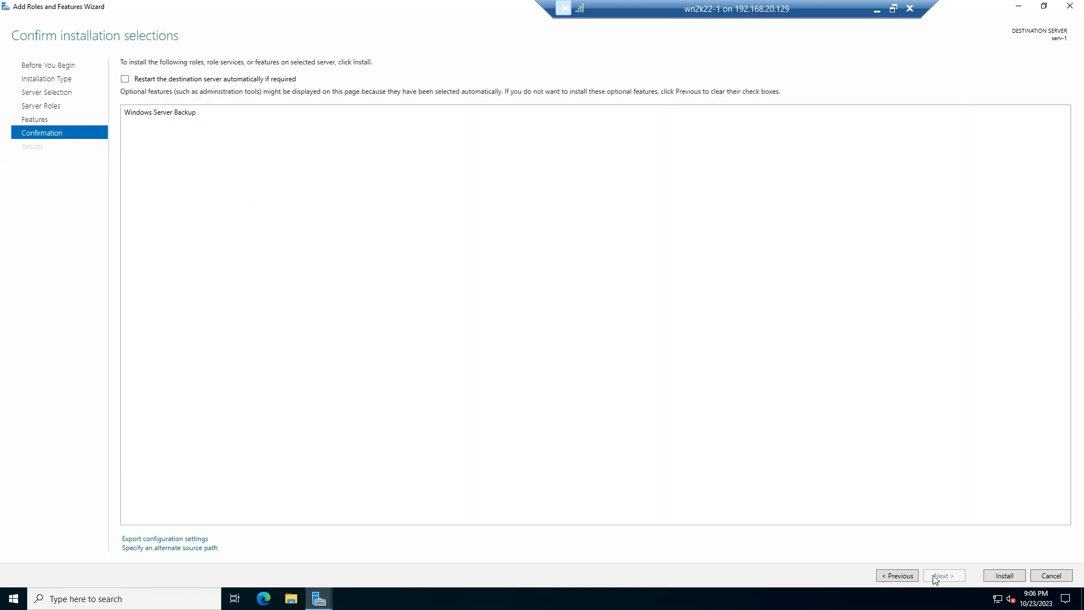
Allow automatic restart of the destination server, install Windows Server Backup, and close the wizard once installation finishes
{"action": "left_click", "coordinate": [146, 80]}
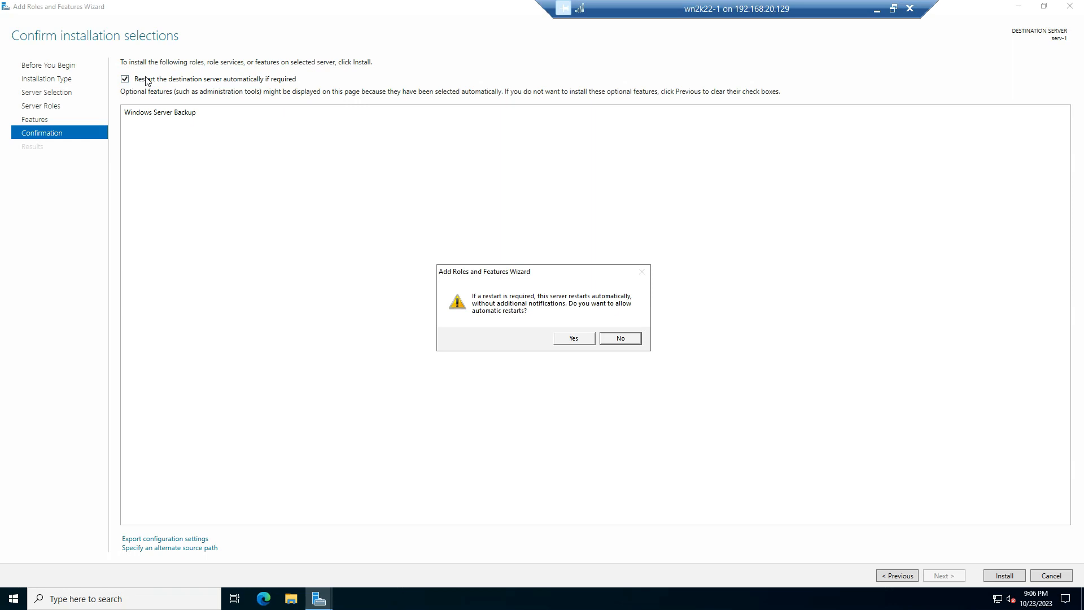
{"action": "left_click", "coordinate": [567, 339]}
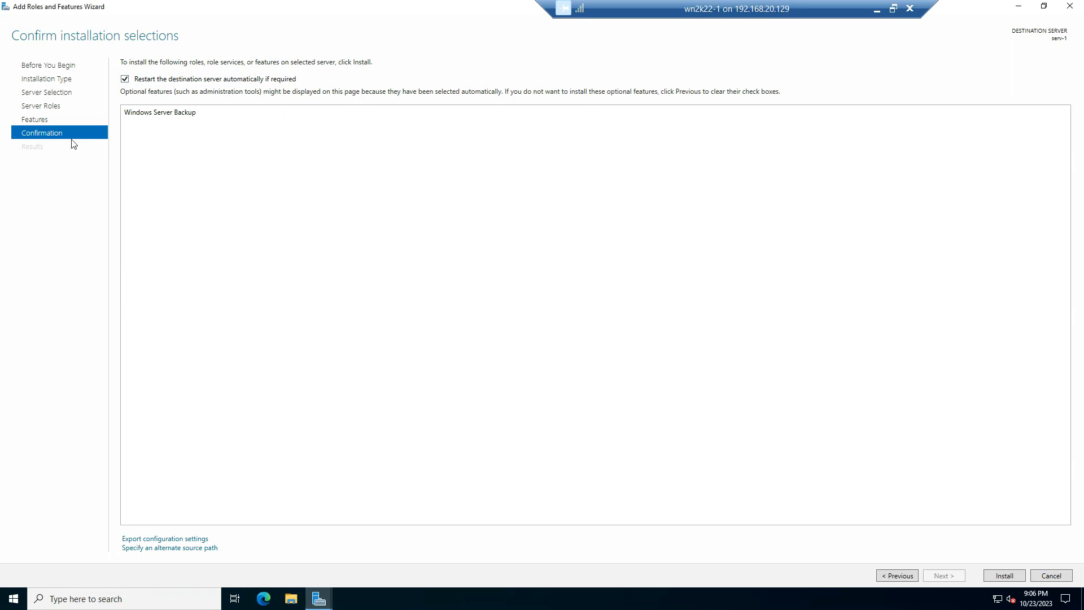
{"action": "left_click", "coordinate": [1009, 574]}
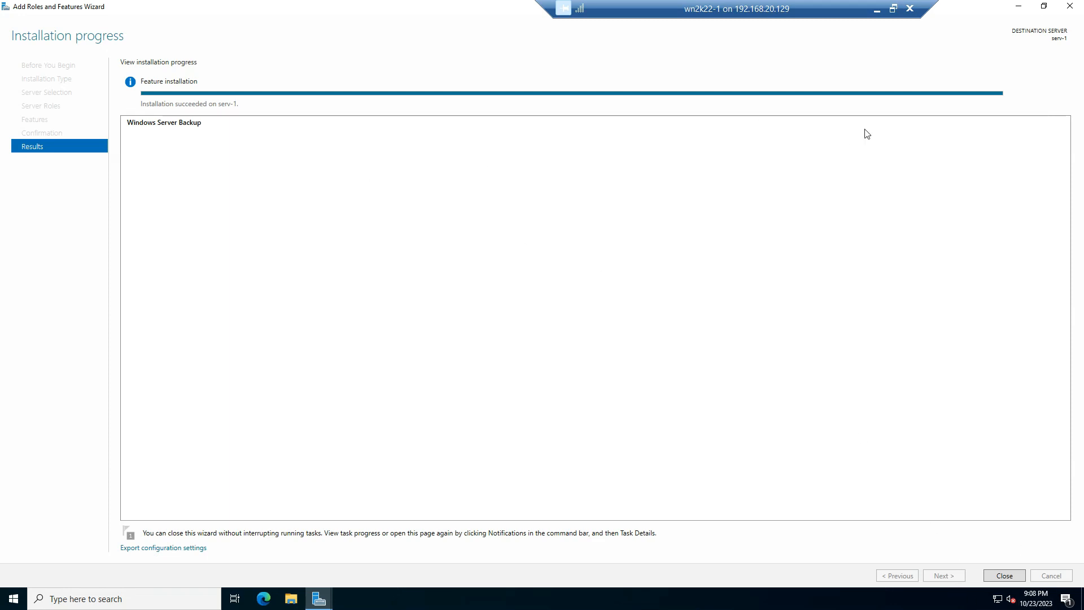
{"action": "left_click", "coordinate": [1000, 575]}
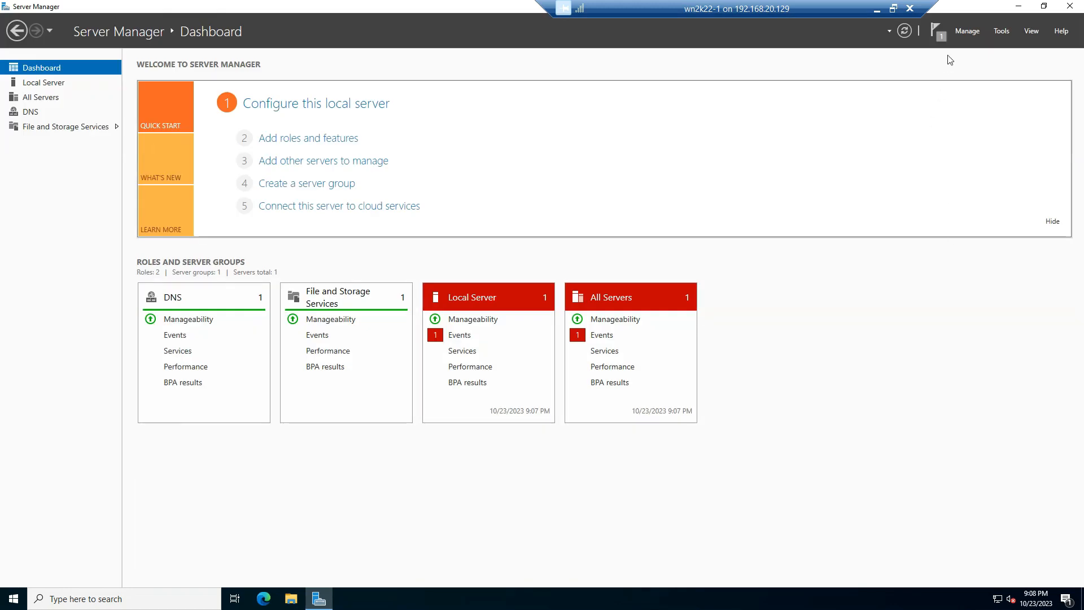
Open Windows Server Backup from Server Manager and show the Local Backup page
{"action": "left_click", "coordinate": [1004, 31]}
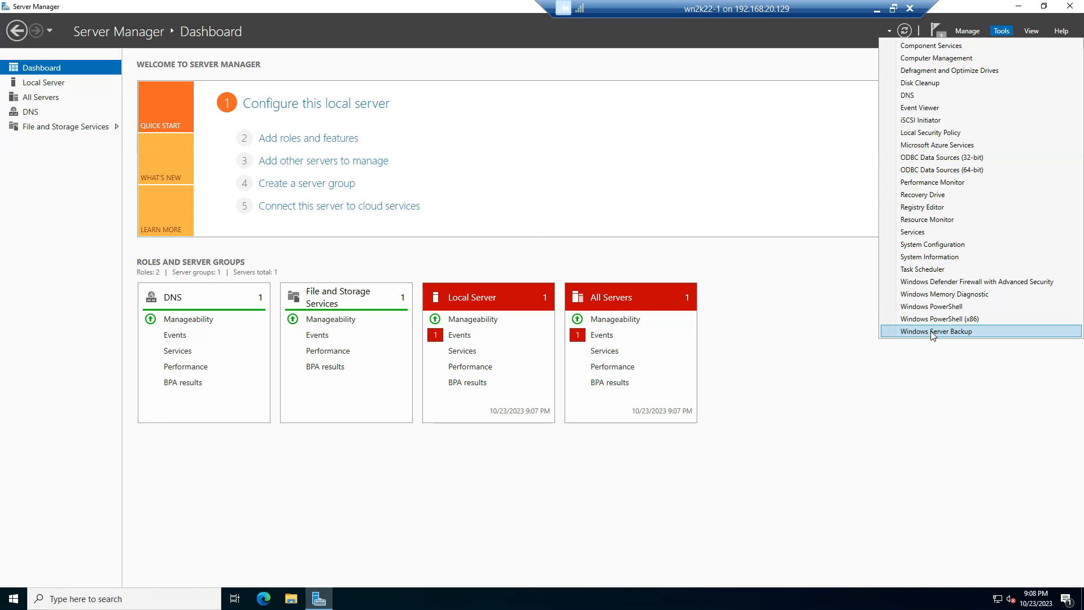
{"action": "left_click", "coordinate": [968, 333]}
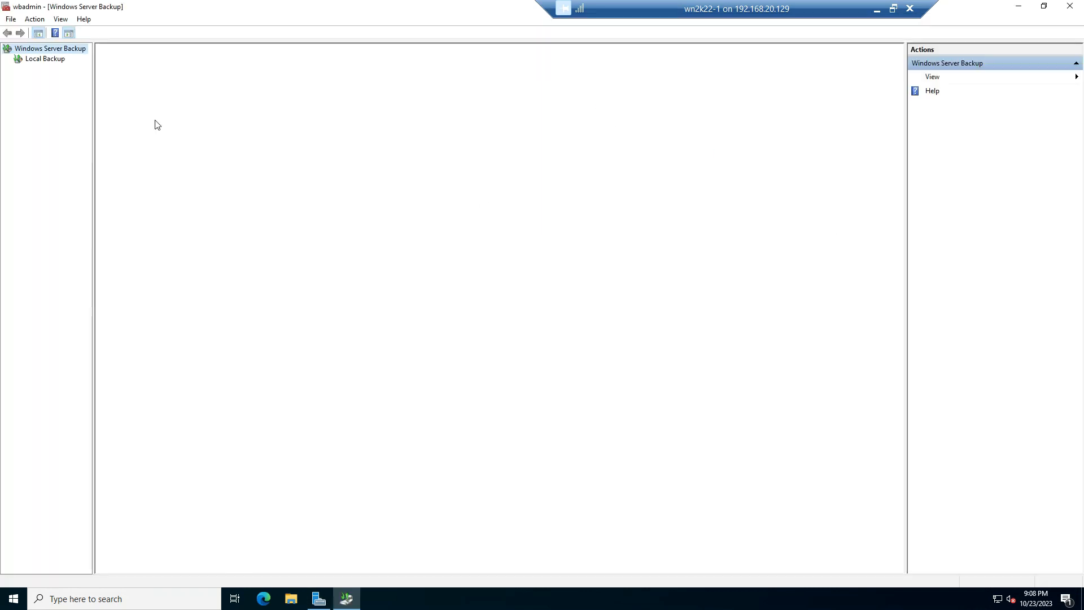
{"action": "left_click", "coordinate": [45, 59]}
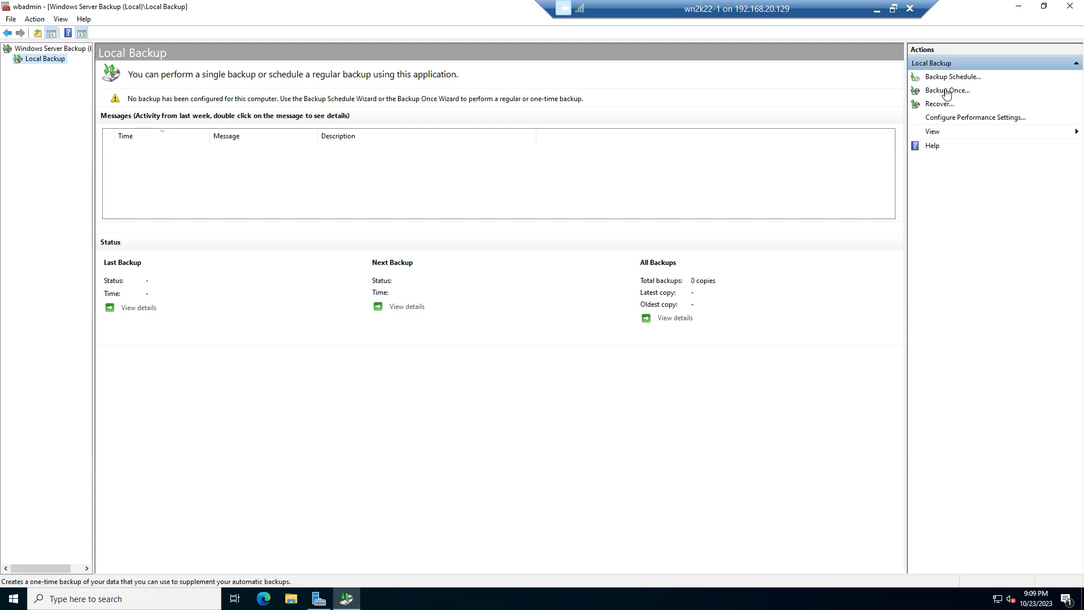
{"action": "left_click", "coordinate": [946, 92]}
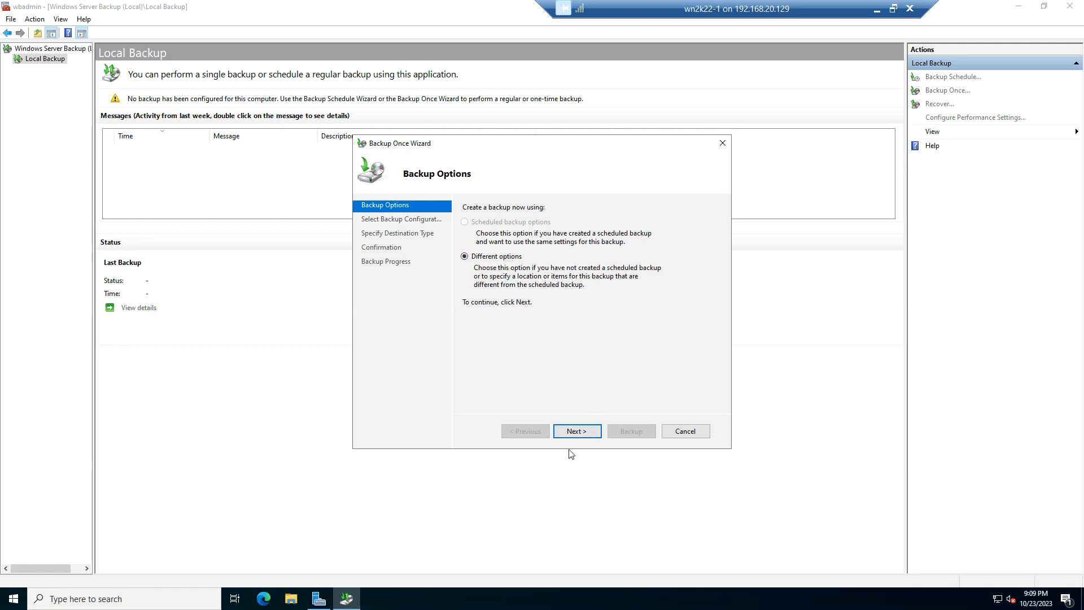
{"action": "left_click", "coordinate": [577, 432]}
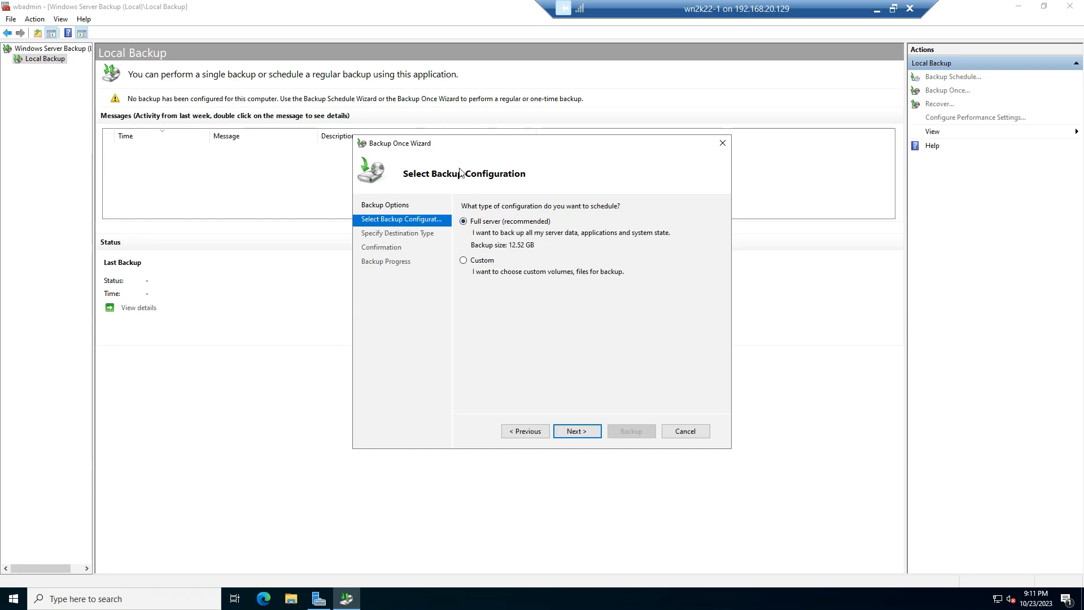
{"action": "left_click", "coordinate": [467, 260]}
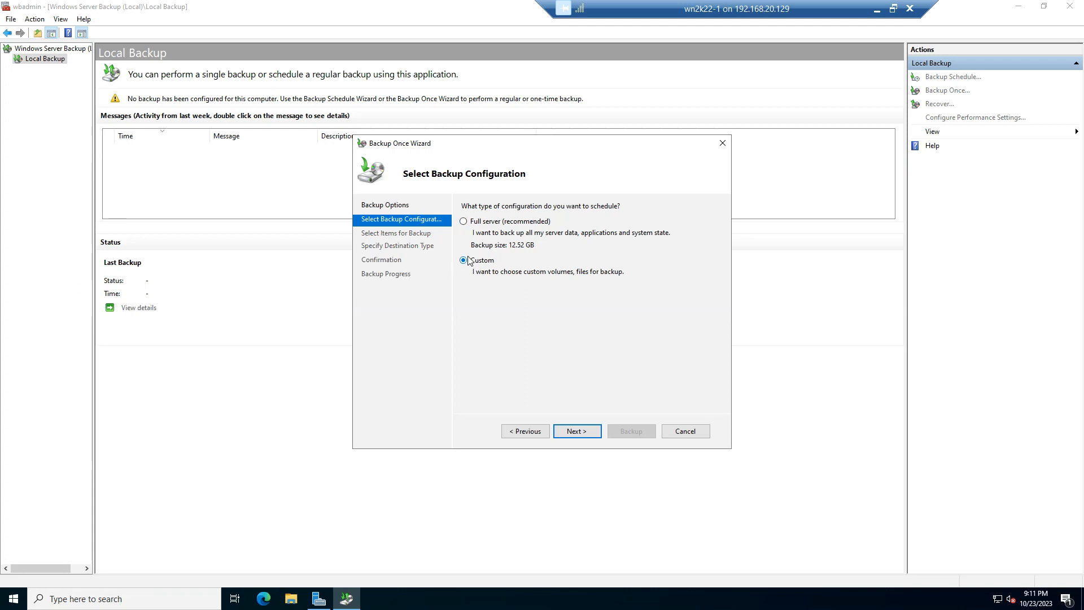
{"action": "left_click", "coordinate": [568, 424]}
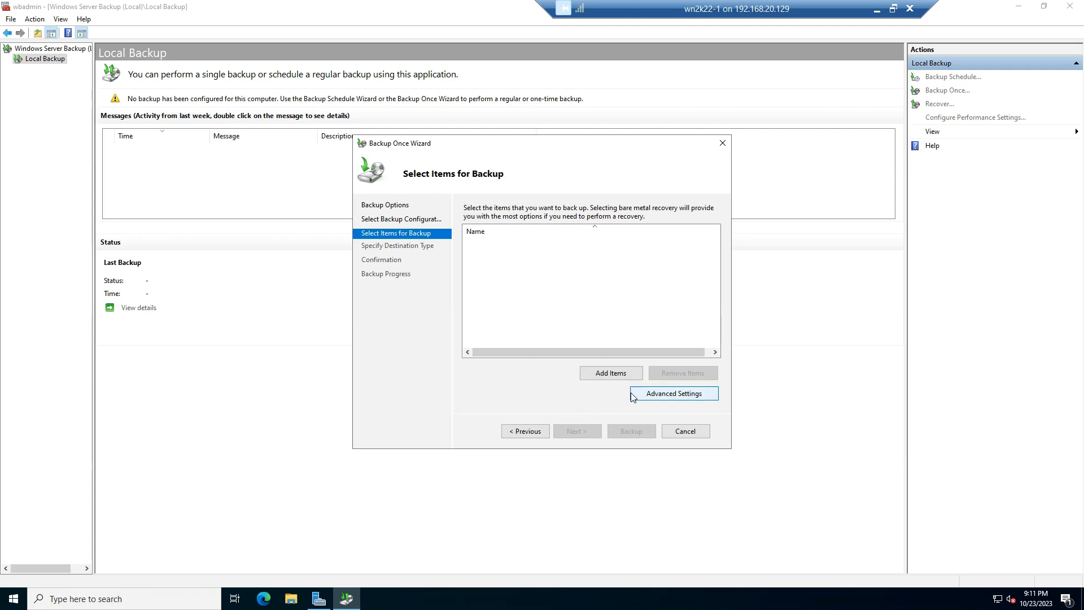
{"action": "left_click", "coordinate": [657, 396]}
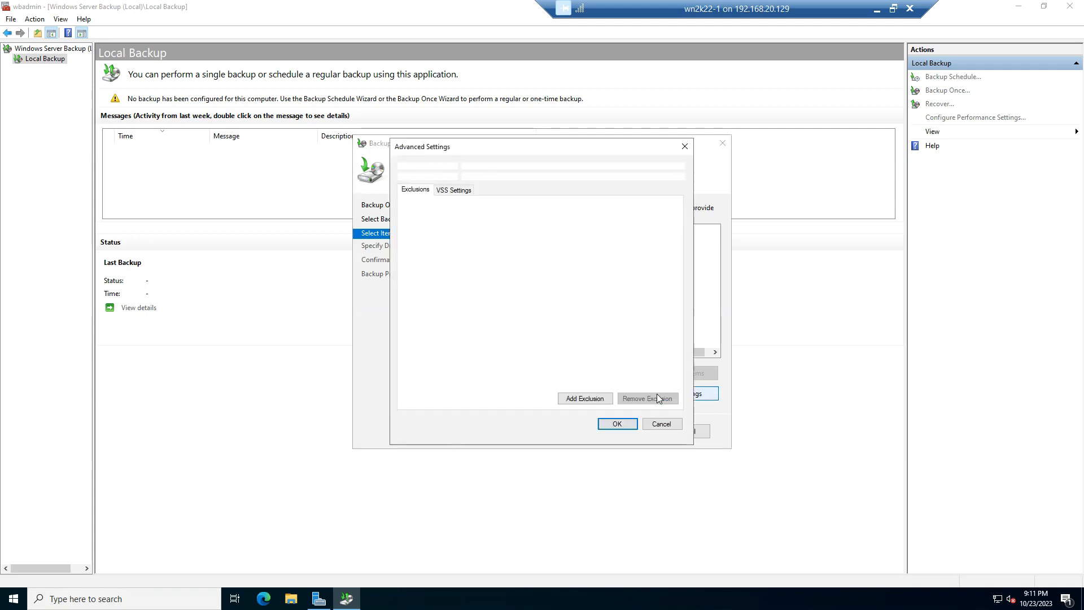
{"action": "left_click", "coordinate": [455, 192]}
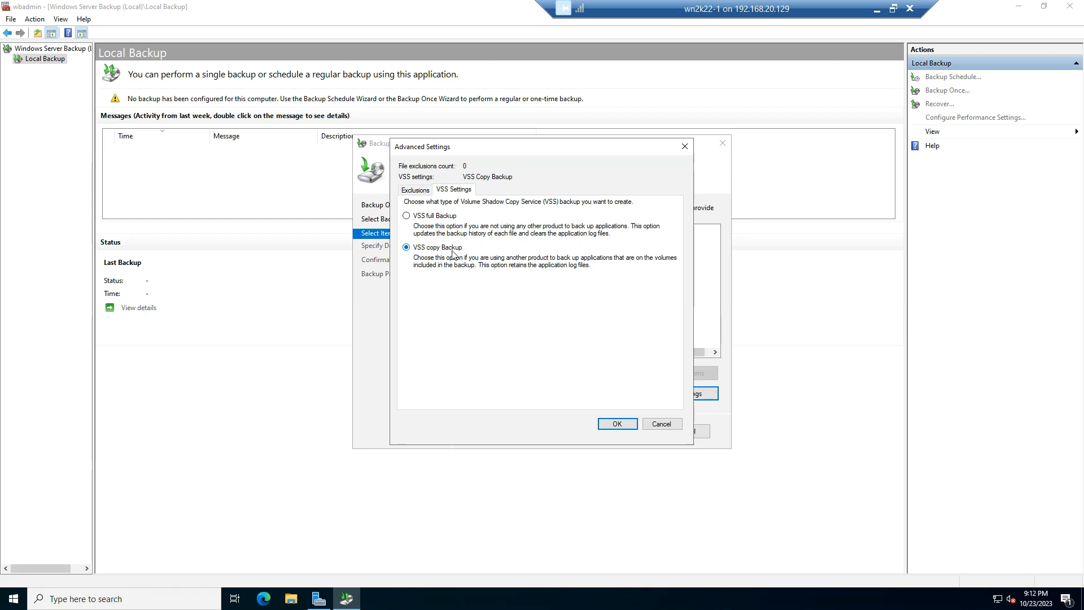
{"action": "left_click", "coordinate": [417, 219]}
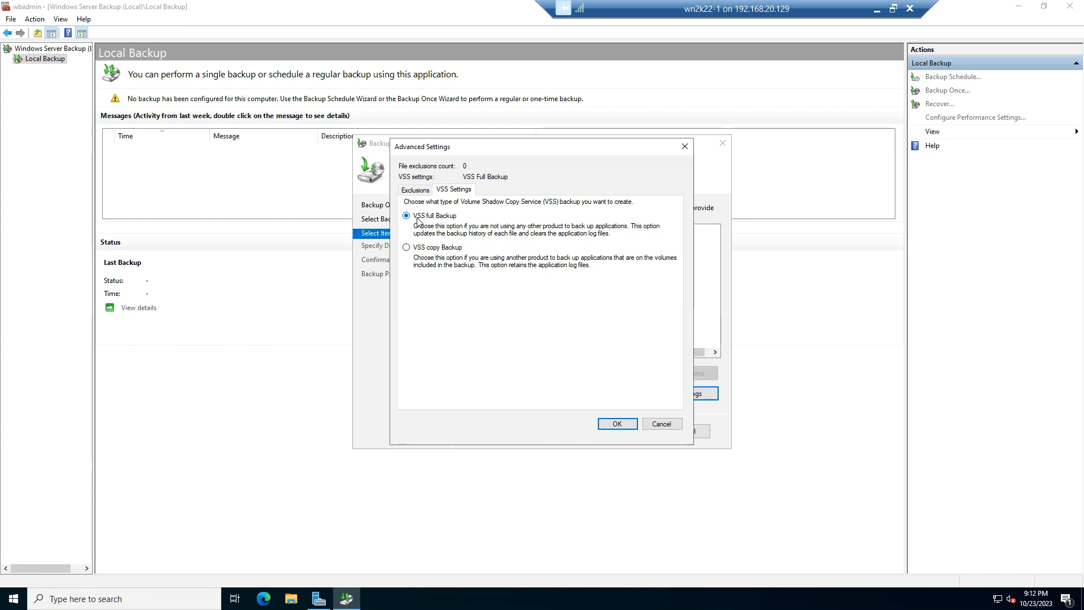
{"action": "left_click", "coordinate": [617, 423]}
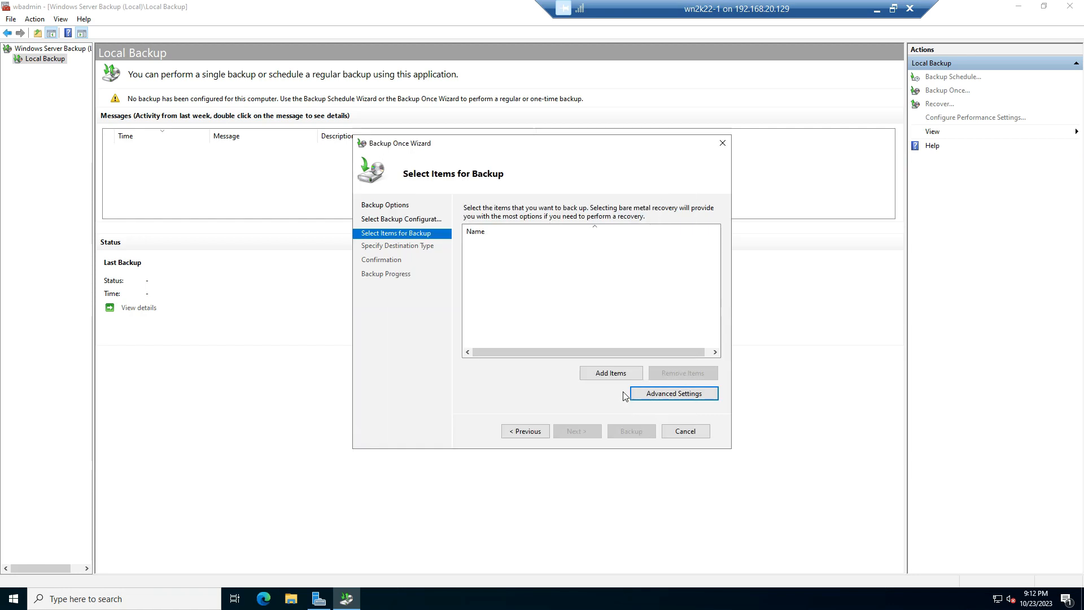
{"action": "left_click", "coordinate": [613, 374]}
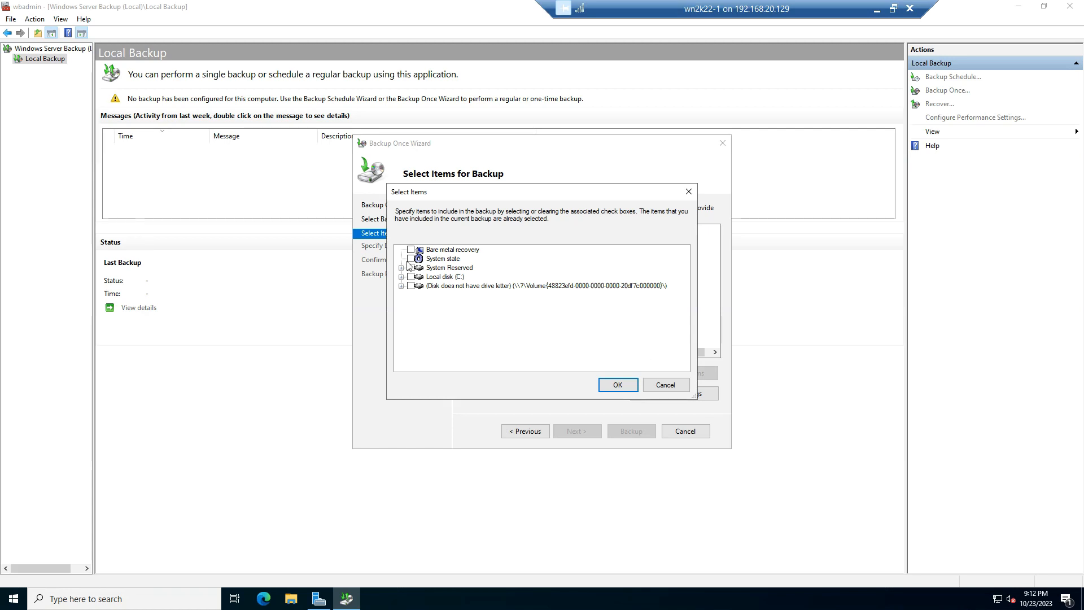
{"action": "left_click", "coordinate": [661, 386]}
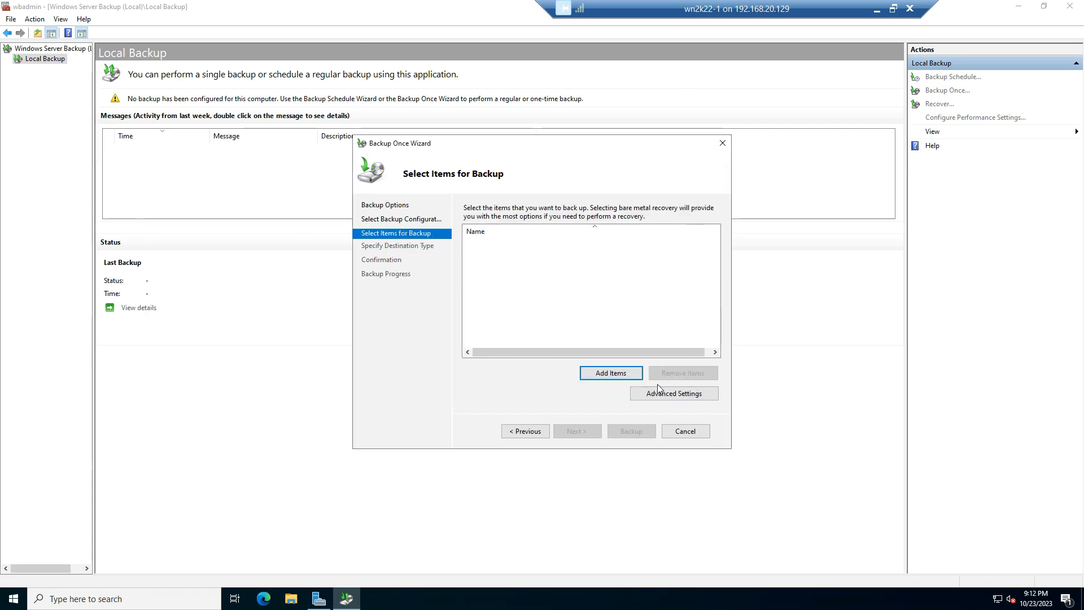
{"action": "left_click", "coordinate": [701, 432]}
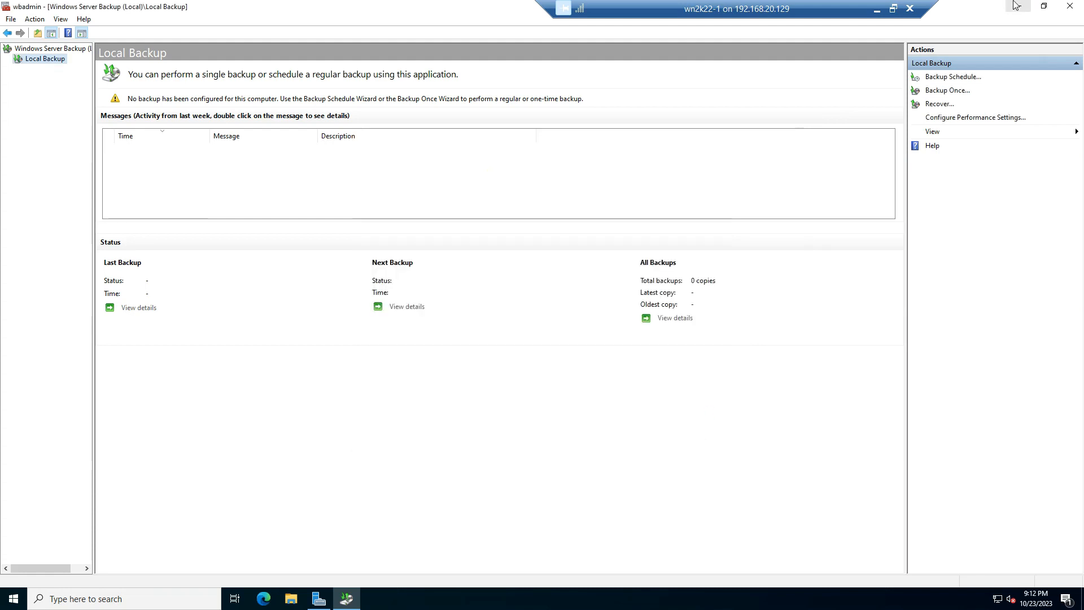
Minimize the backup console, view the server's drives in This PC, and close the window
{"action": "left_click", "coordinate": [1016, 6]}
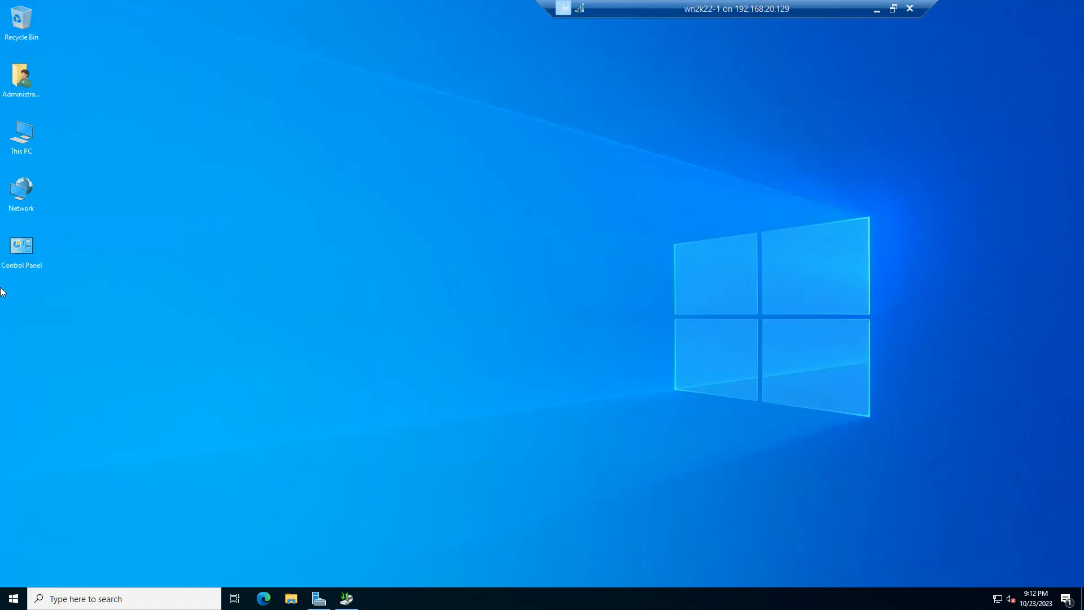
{"action": "right_click", "coordinate": [19, 135]}
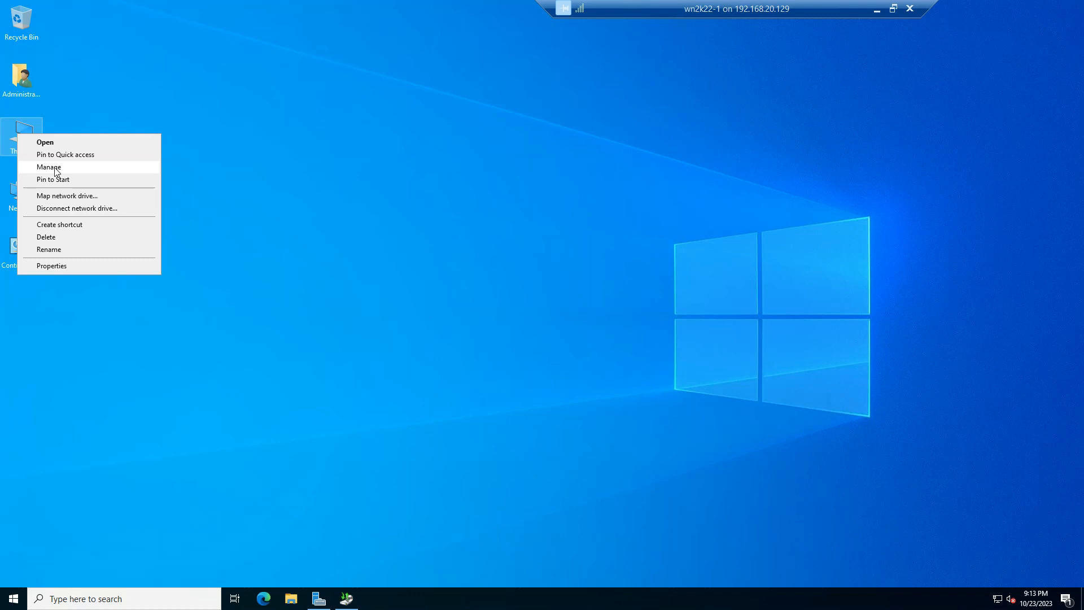
{"action": "left_click", "coordinate": [30, 120]}
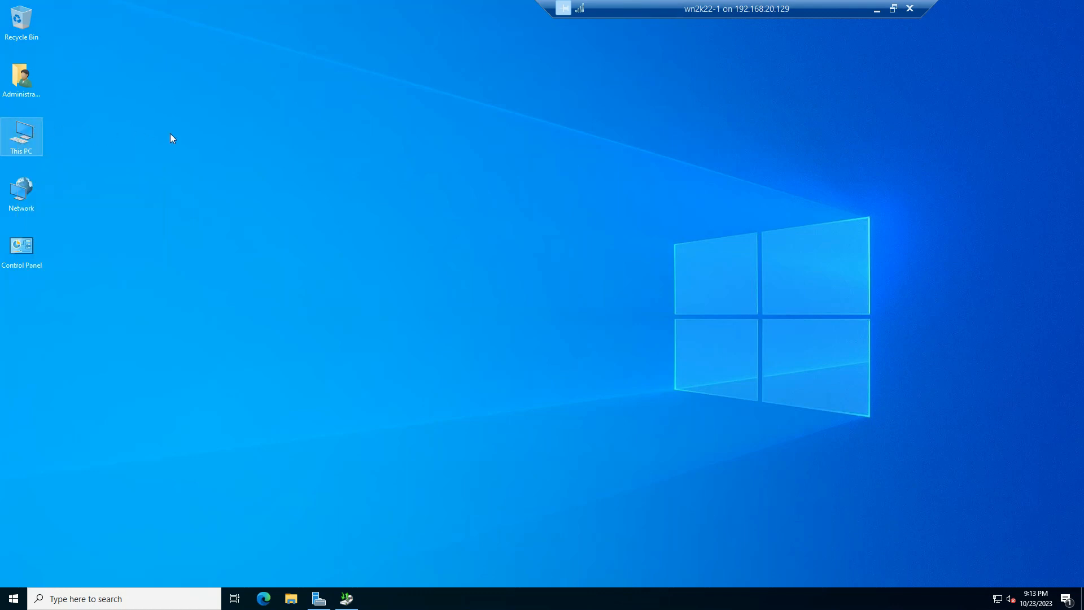
{"action": "key", "text": "Return"}
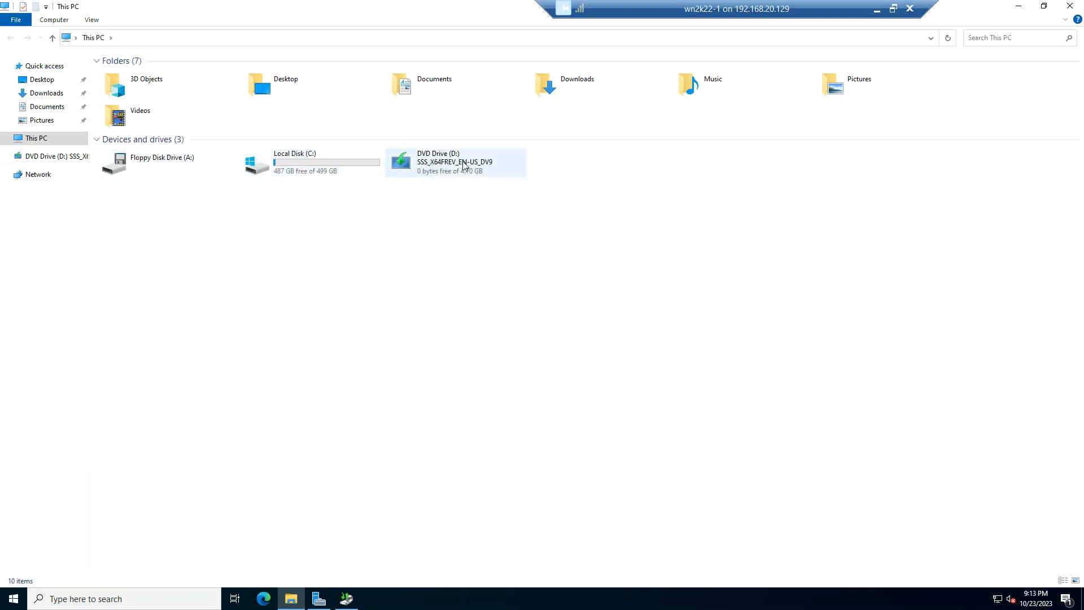
{"action": "left_click", "coordinate": [1076, 3]}
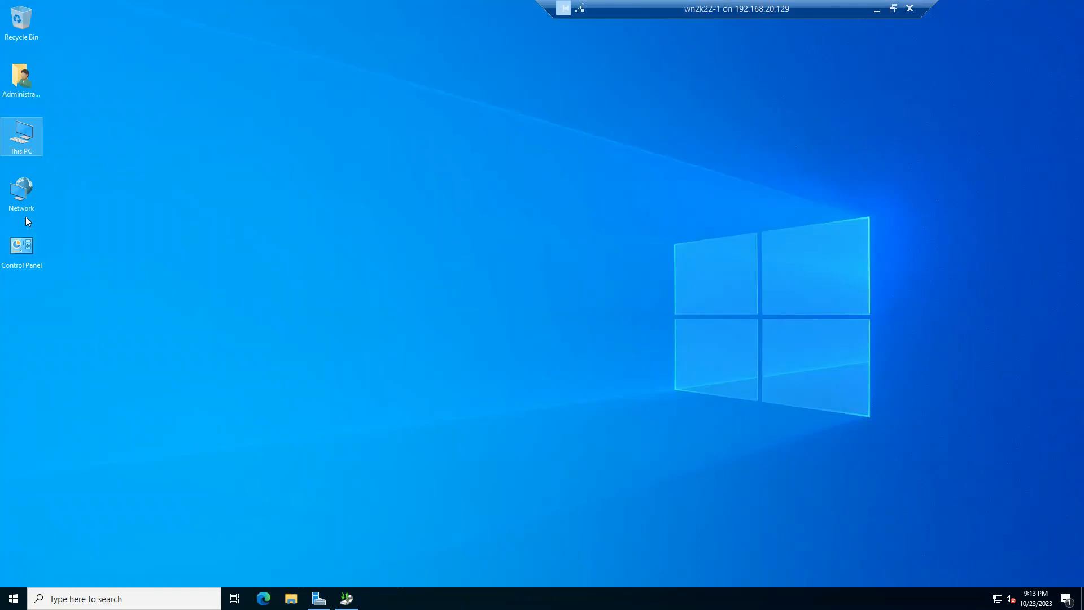
Open Computer Management from Server Manager and show Disk Management
{"action": "right_click", "coordinate": [27, 137]}
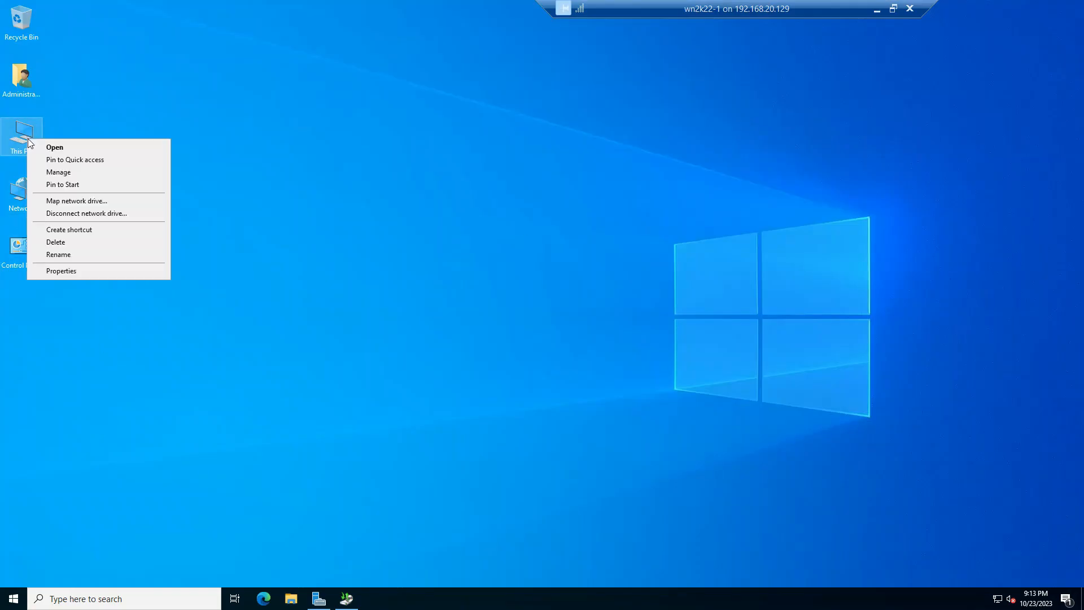
{"action": "left_click", "coordinate": [62, 176]}
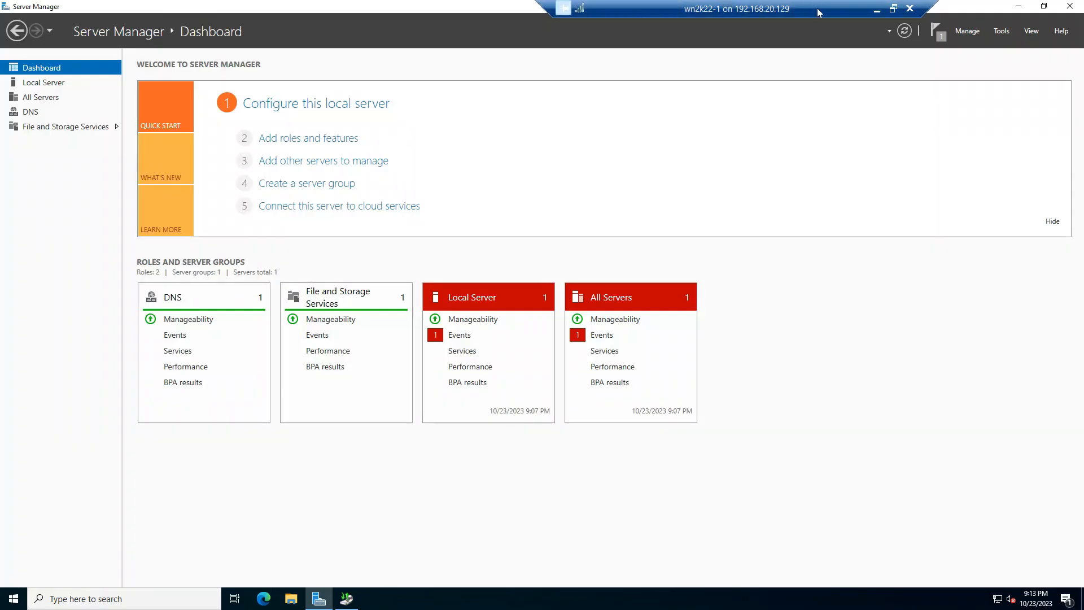
{"action": "left_click", "coordinate": [1006, 31]}
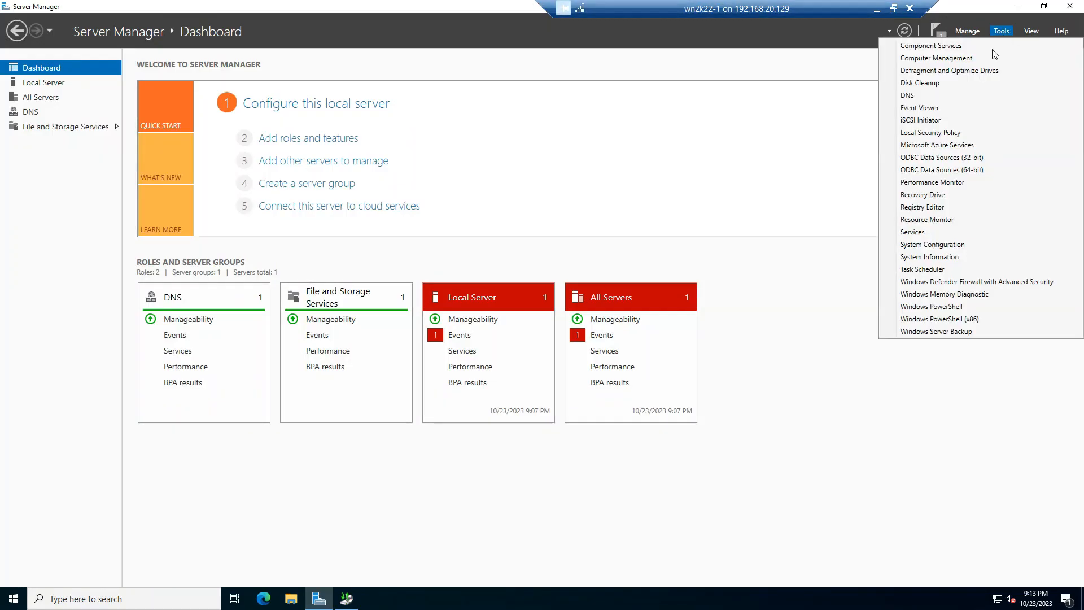
{"action": "left_click", "coordinate": [954, 57]}
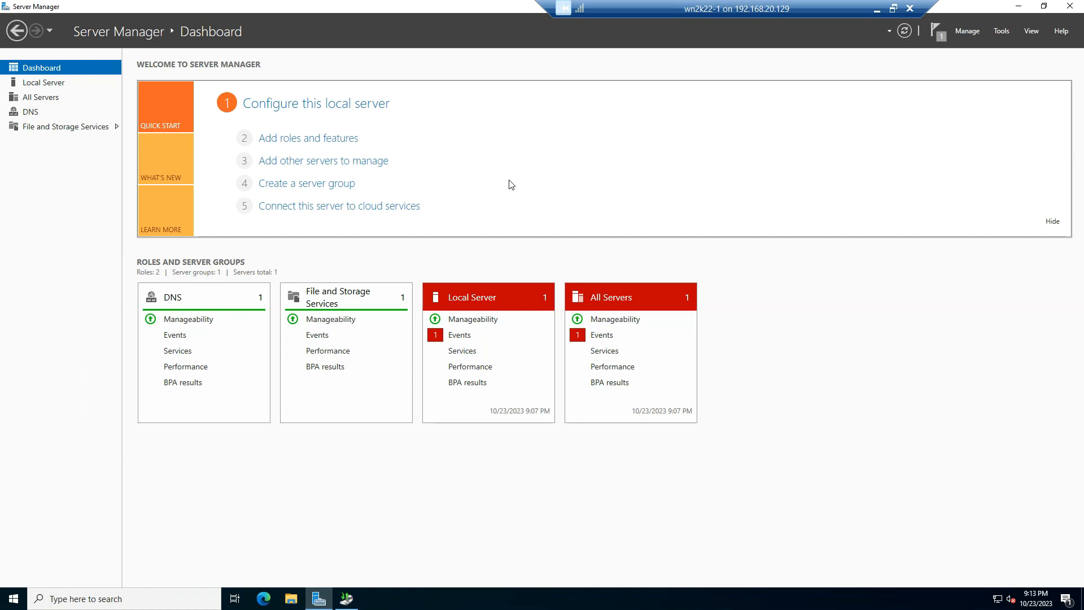
{"action": "left_click", "coordinate": [68, 164]}
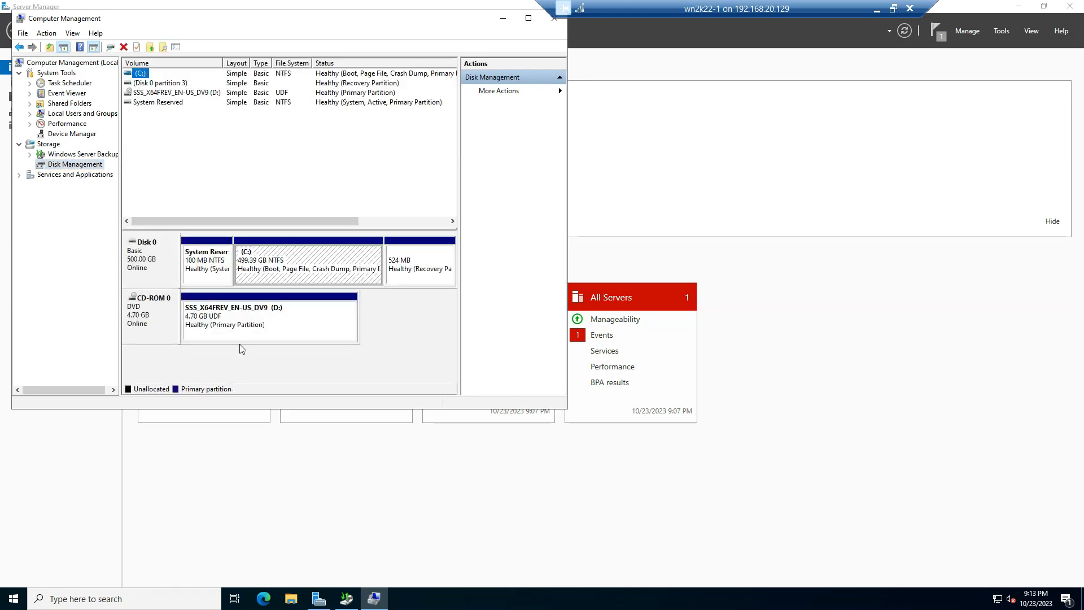
Shrink the C: volume on Disk 0 by 50000 MB
{"action": "right_click", "coordinate": [279, 258]}
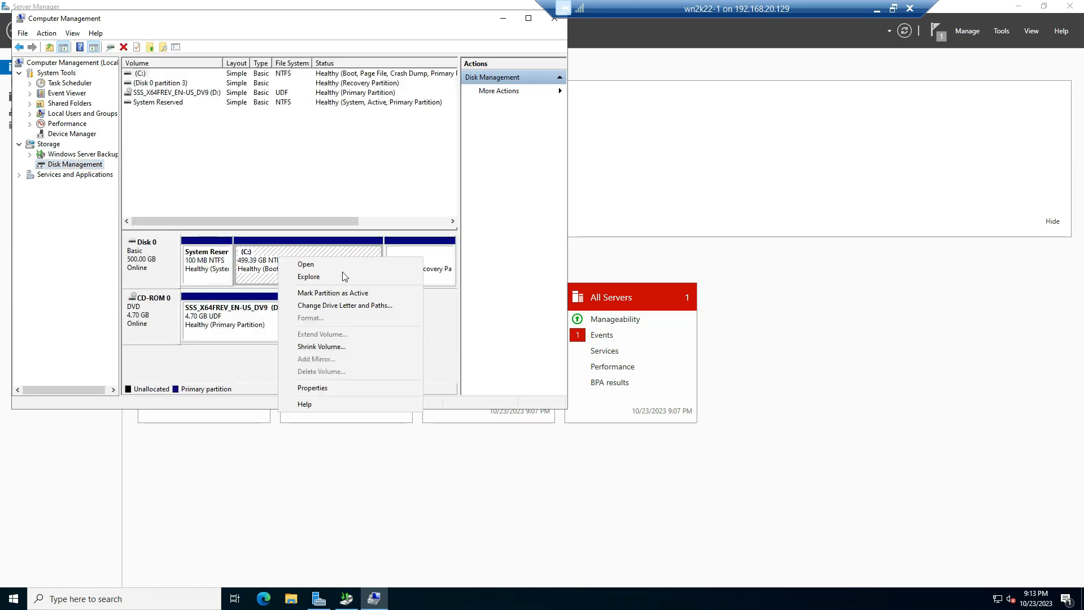
{"action": "left_click", "coordinate": [325, 346]}
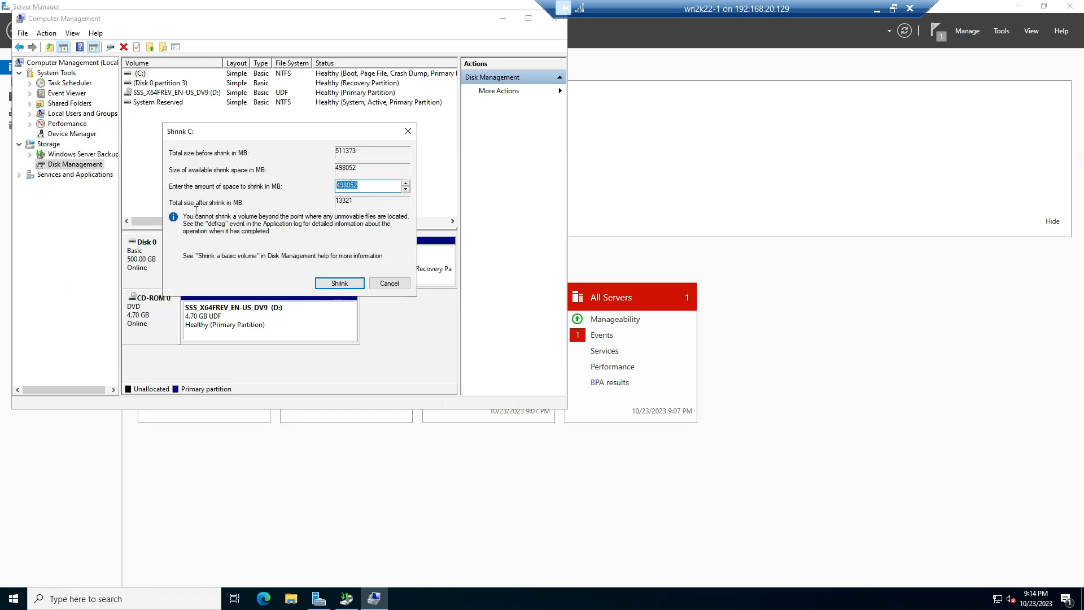
{"action": "type", "text": "50000"}
{"action": "left_click", "coordinate": [334, 282]}
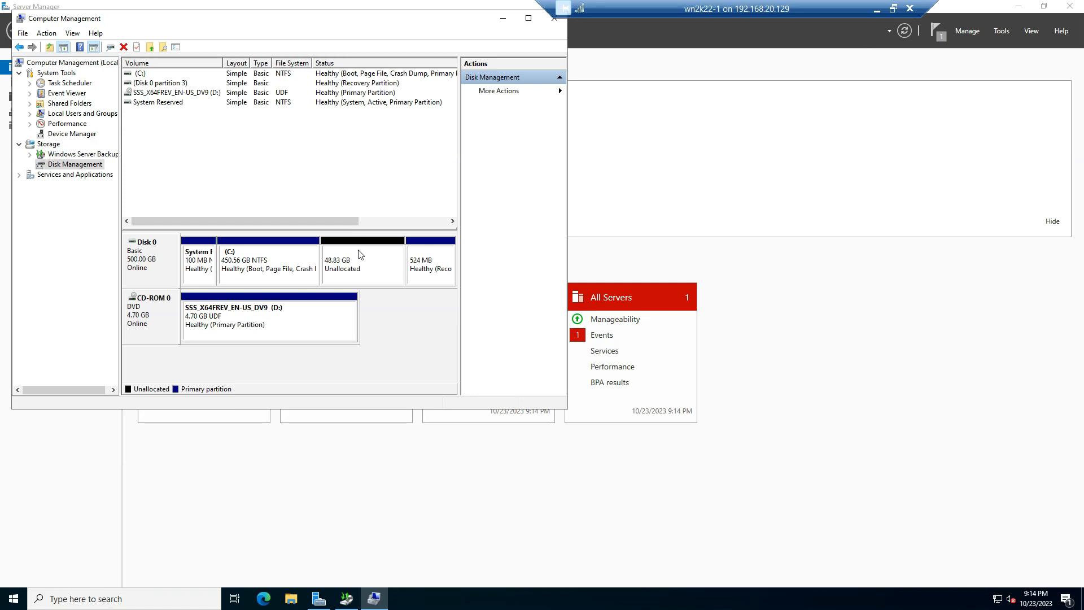
Set up a new simple volume using all the unallocated space on Disk 0, with drive letter E
{"action": "left_click", "coordinate": [358, 273]}
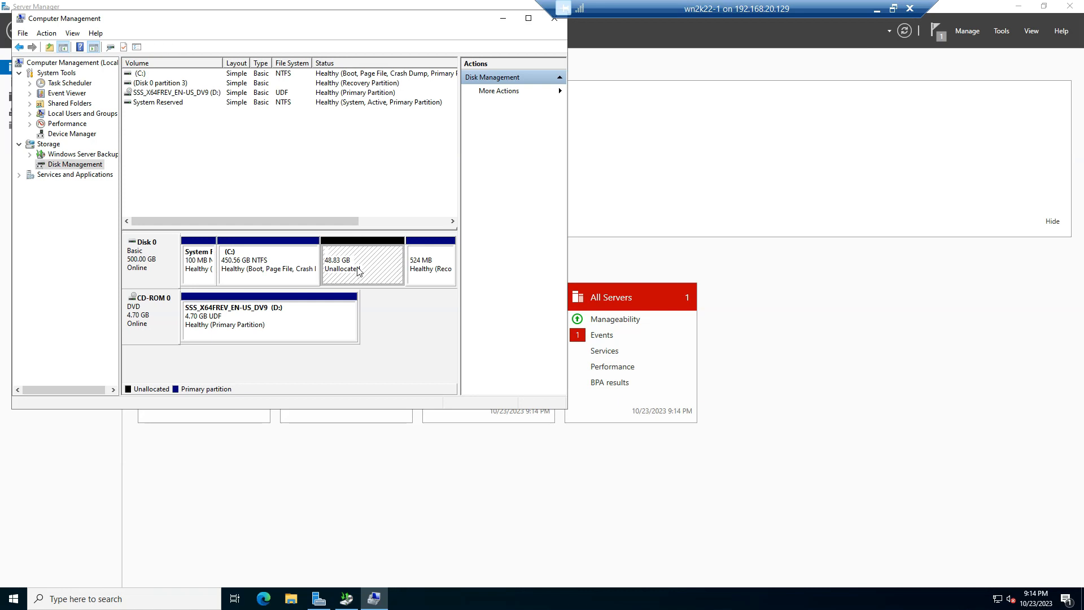
{"action": "right_click", "coordinate": [358, 272]}
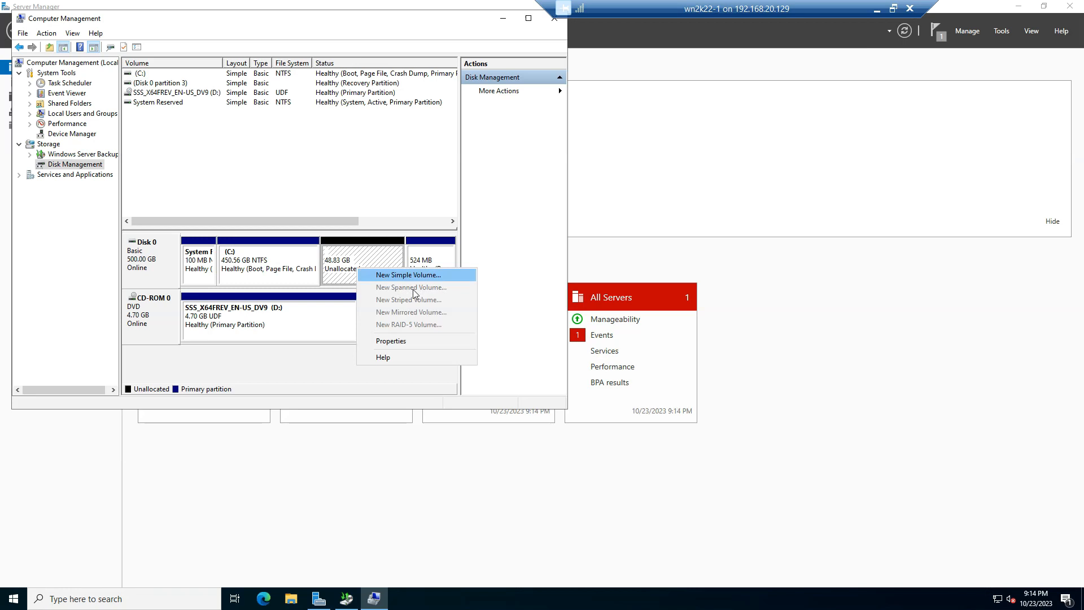
{"action": "left_click", "coordinate": [423, 275]}
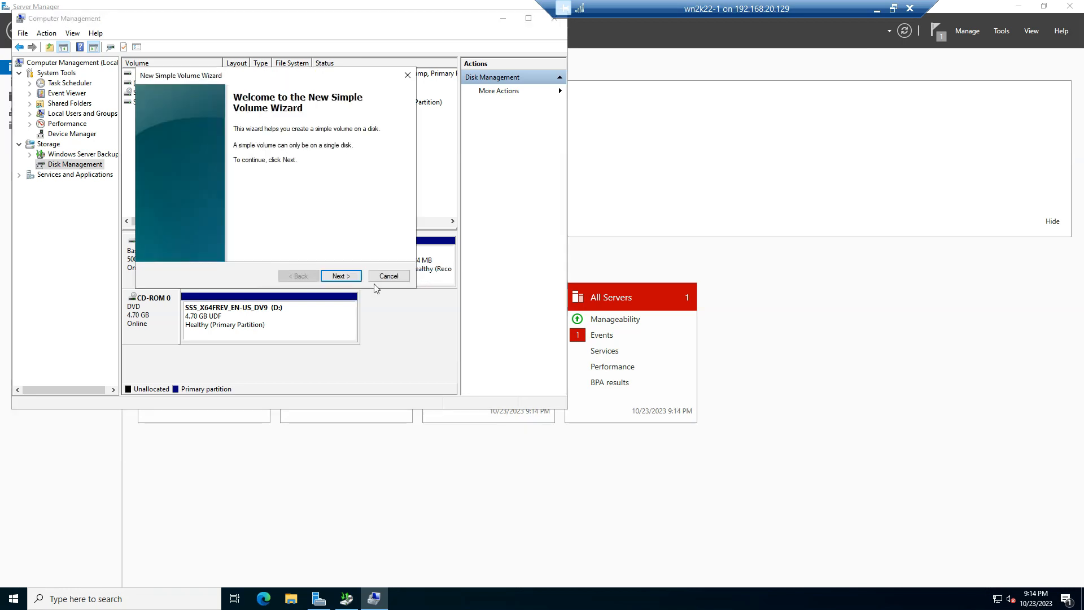
{"action": "left_click", "coordinate": [342, 276]}
{"action": "left_click", "coordinate": [343, 277]}
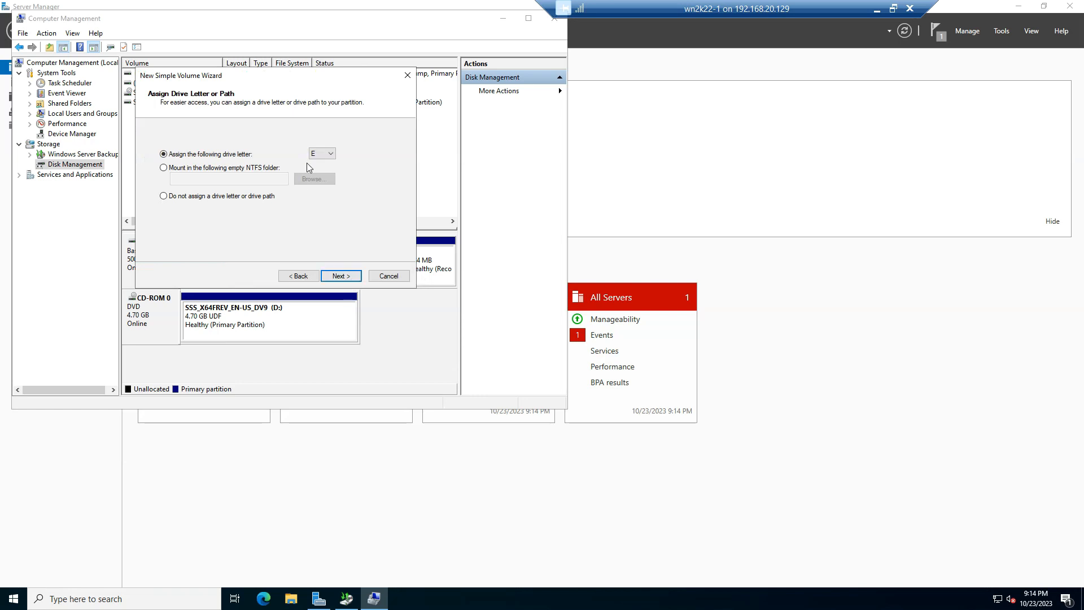
{"action": "left_click", "coordinate": [319, 154]}
{"action": "left_click", "coordinate": [270, 121]}
{"action": "left_click", "coordinate": [345, 277]}
Create the volume with an NTFS quick format and the label DATA, and close Computer Management
{"action": "left_click_drag", "start_coordinate": [298, 209], "coordinate": [175, 224]}
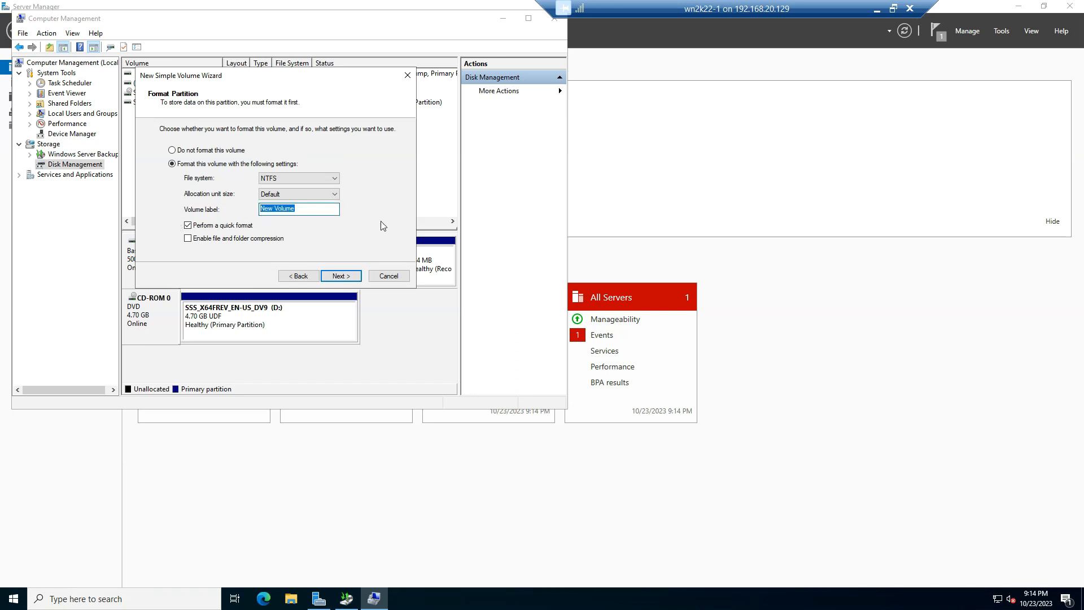
{"action": "key", "text": "Caps_Lock"}
{"action": "type", "text": "DATA"}
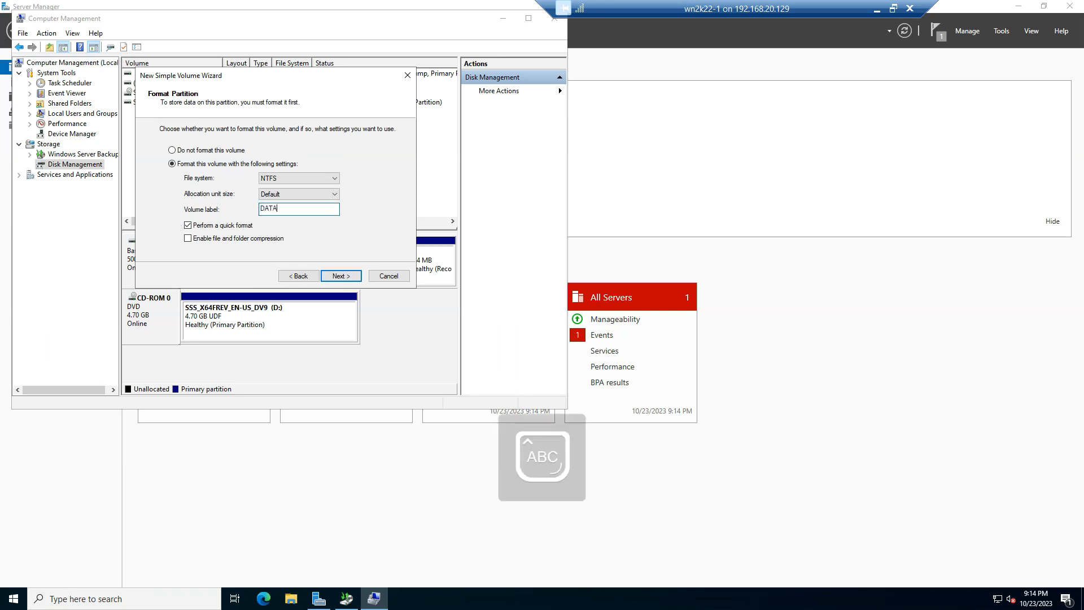
{"action": "left_click", "coordinate": [341, 276]}
{"action": "left_click", "coordinate": [341, 276]}
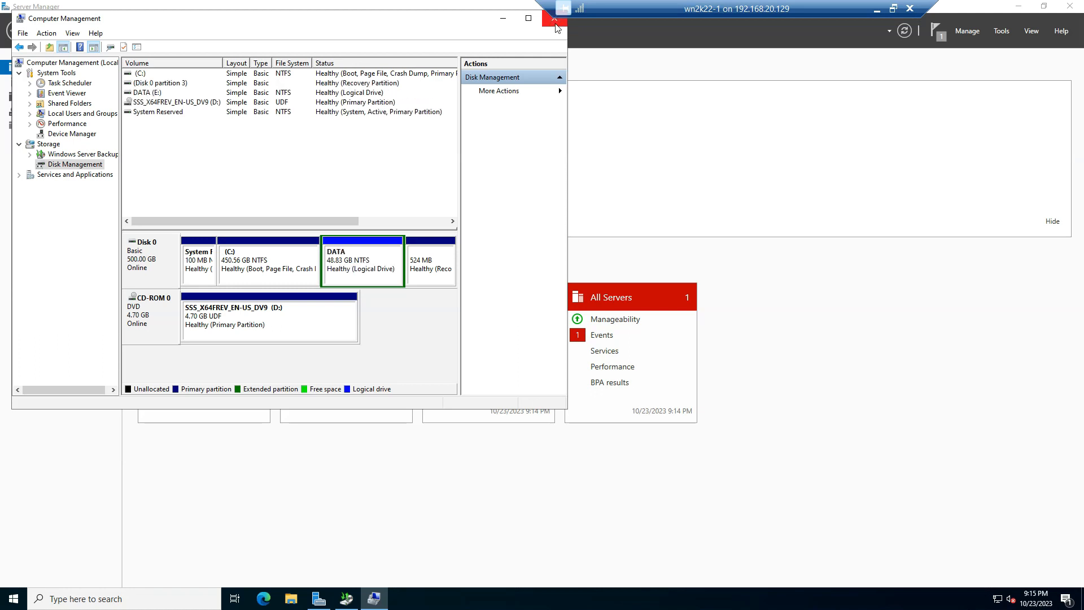
{"action": "left_click", "coordinate": [554, 22]}
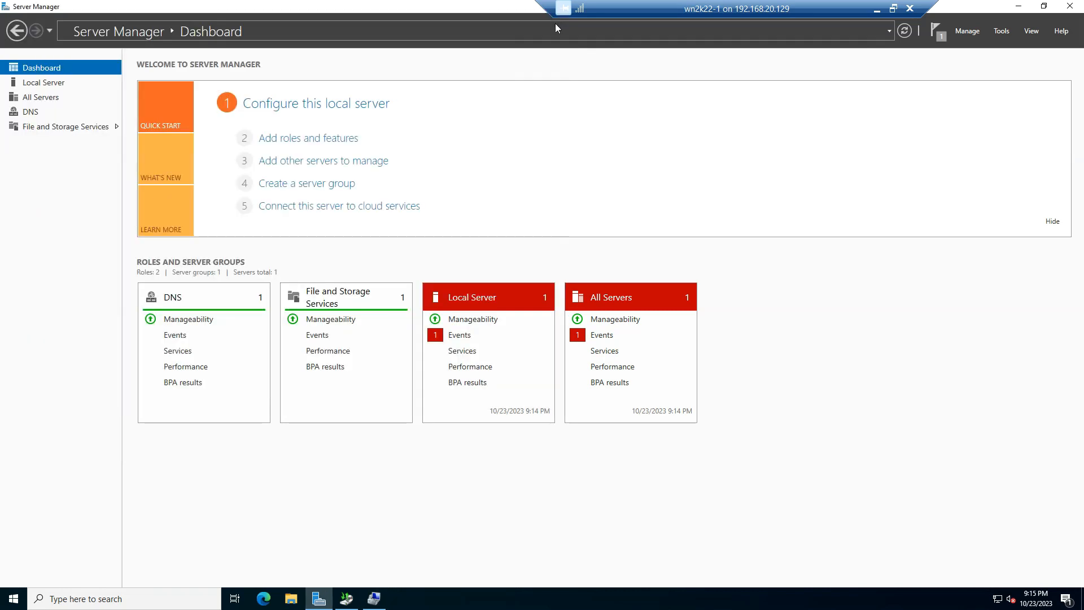
Check the DATA (E:) volume among the drives of This PC in File Explorer and close the window
{"action": "left_click", "coordinate": [290, 598]}
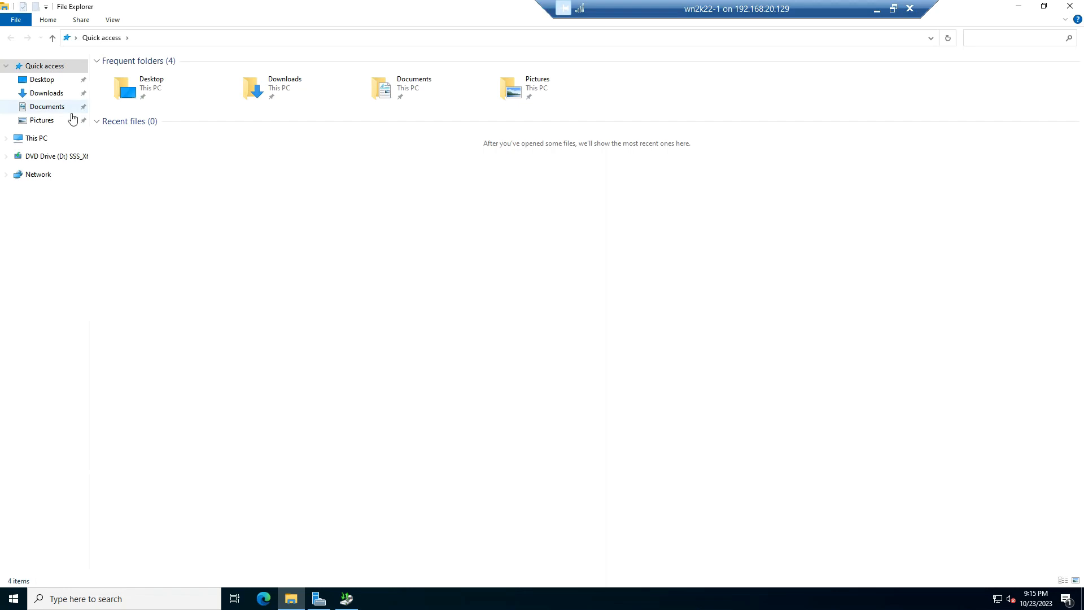
{"action": "left_click", "coordinate": [35, 138]}
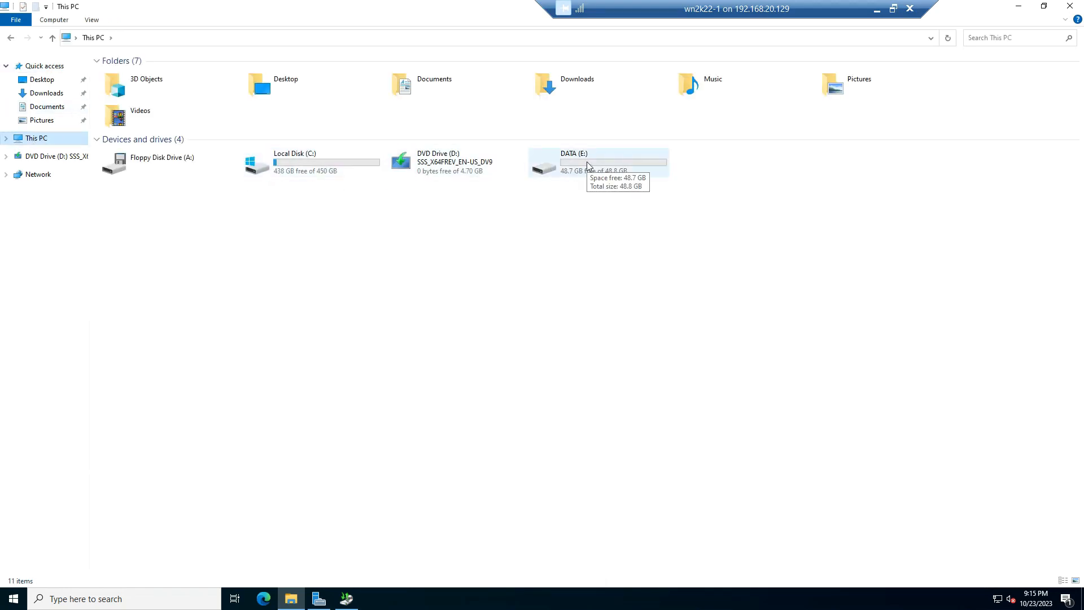
{"action": "left_click", "coordinate": [1069, 7]}
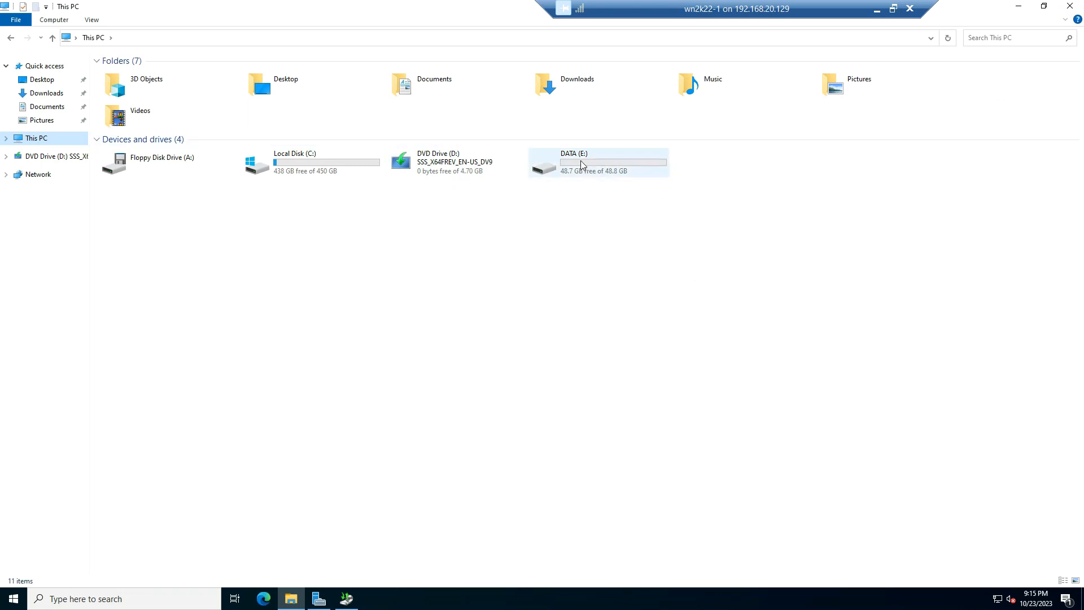
{"action": "left_click", "coordinate": [1069, 7]}
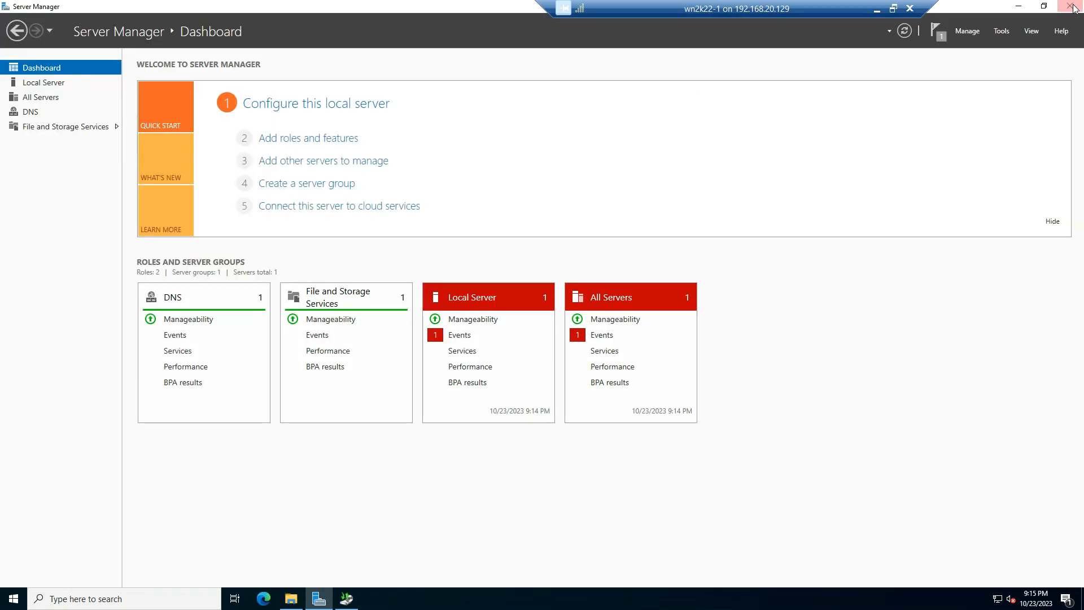
Switch to Windows Server Backup and start a one-time backup using different options and the Custom configuration
{"action": "left_click", "coordinate": [346, 599]}
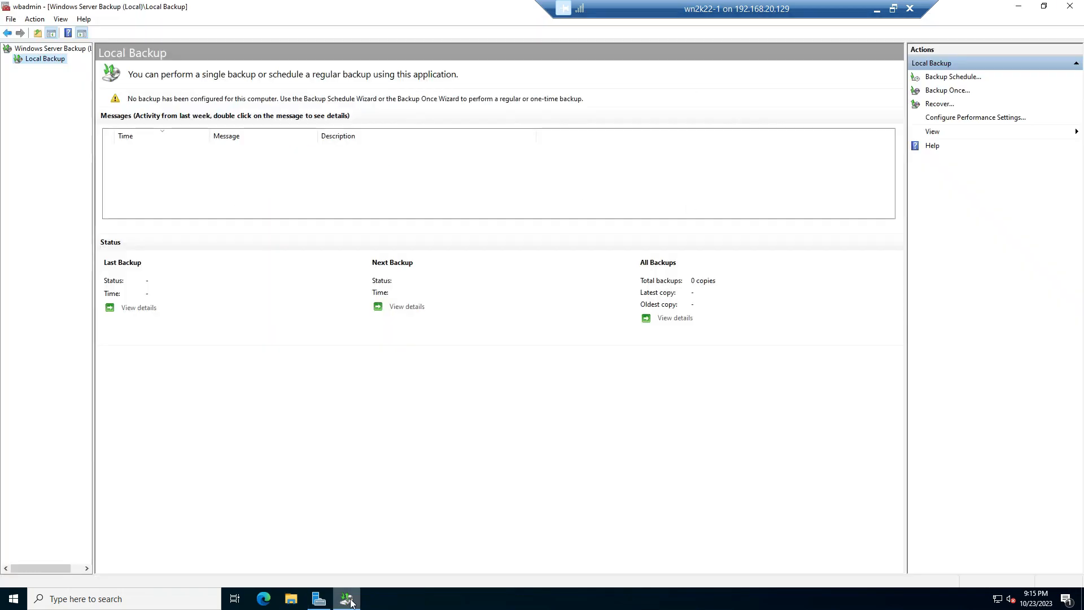
{"action": "left_click", "coordinate": [958, 92]}
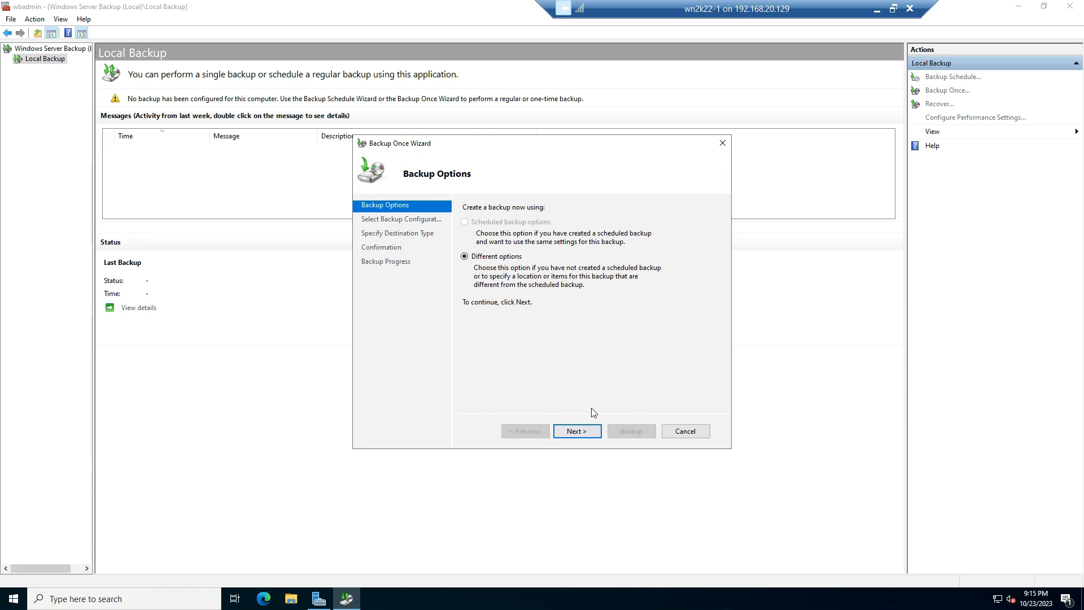
{"action": "left_click", "coordinate": [576, 432]}
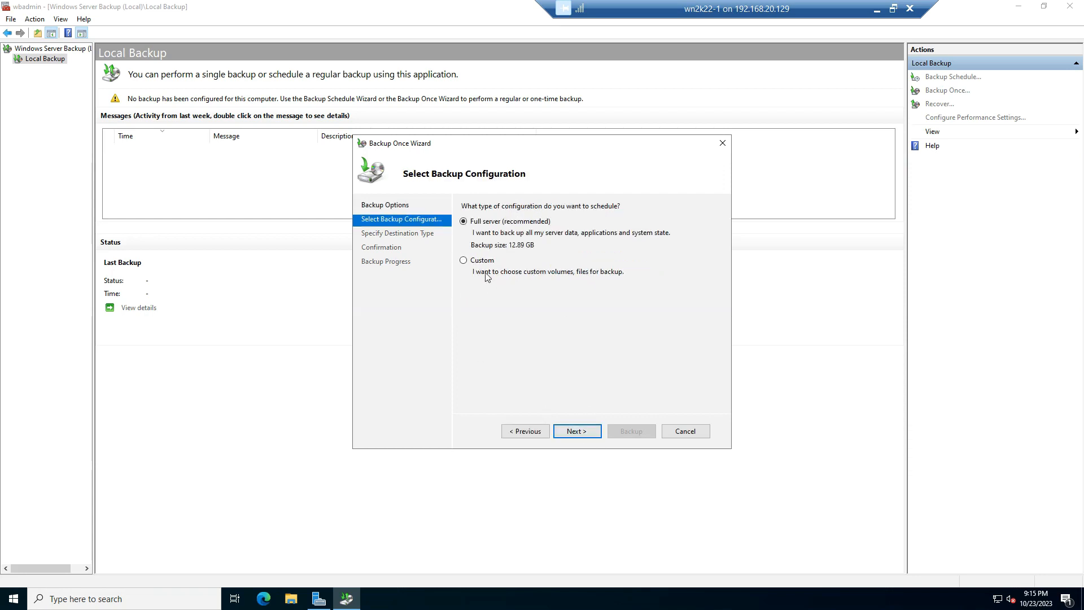
{"action": "left_click", "coordinate": [477, 260]}
{"action": "left_click", "coordinate": [575, 433]}
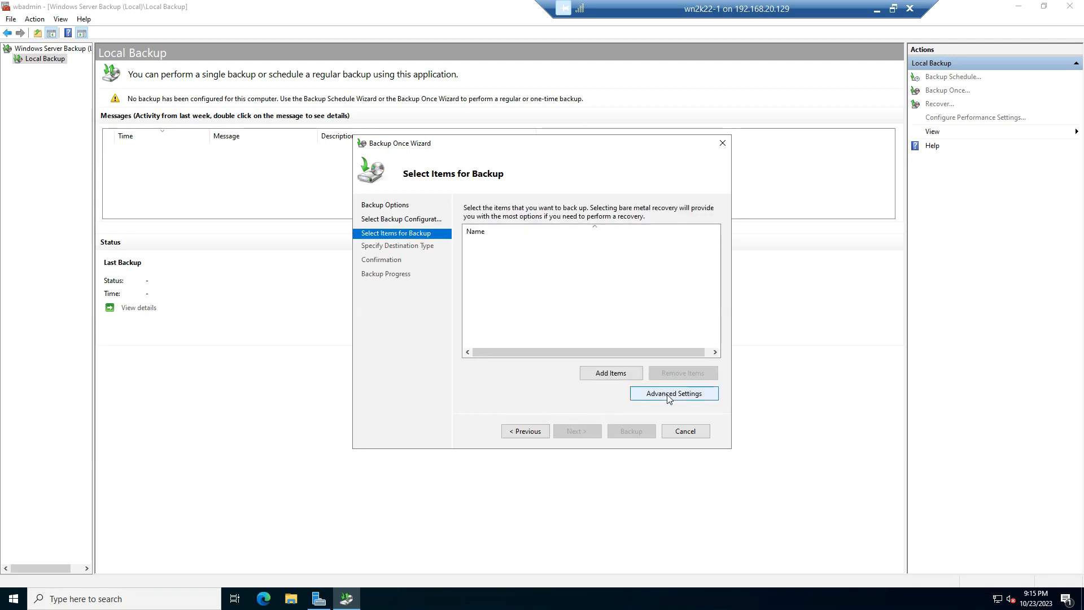
Set the backup's advanced VSS setting to VSS full Backup
{"action": "left_click", "coordinate": [669, 395]}
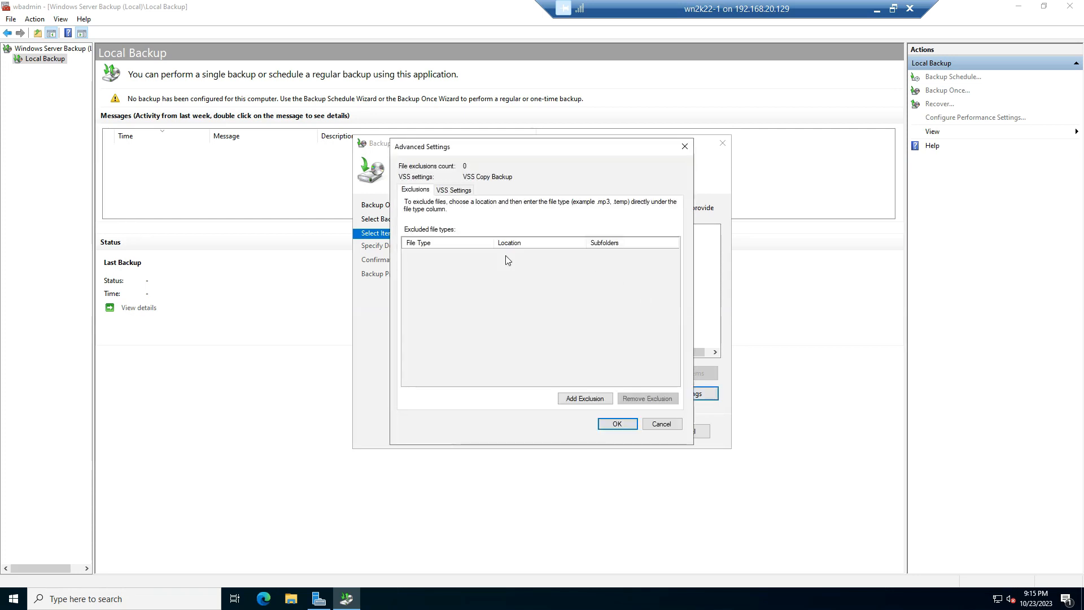
{"action": "left_click", "coordinate": [449, 190]}
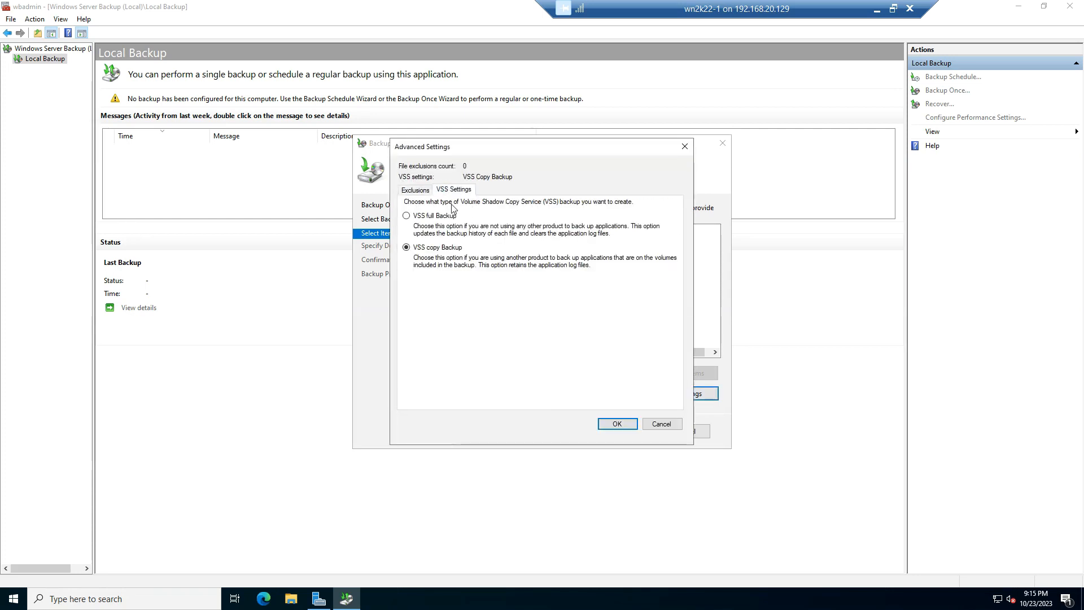
{"action": "left_click", "coordinate": [428, 217]}
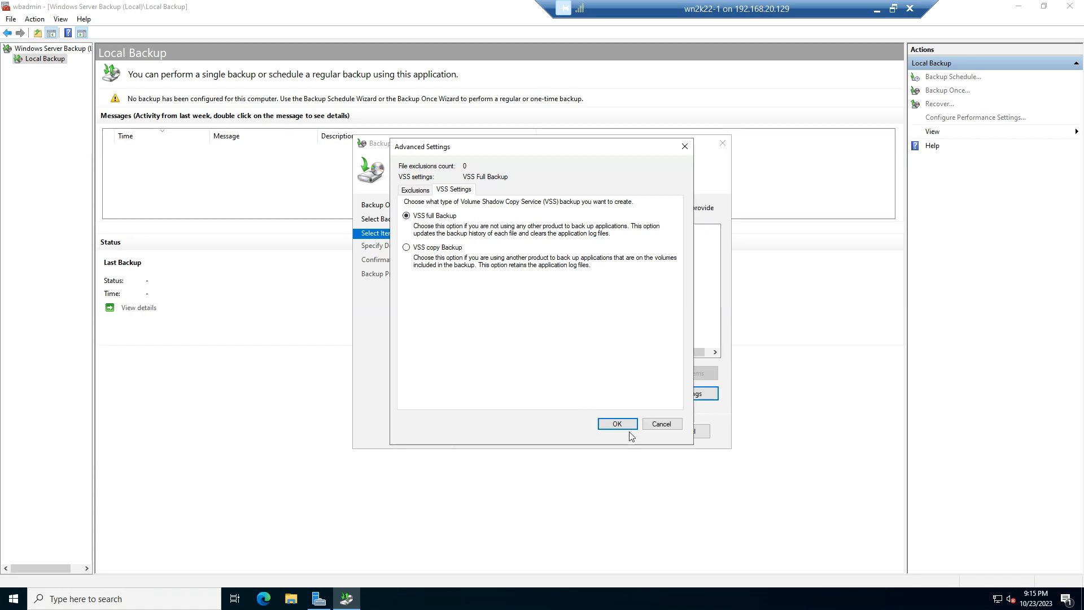
{"action": "left_click", "coordinate": [603, 424]}
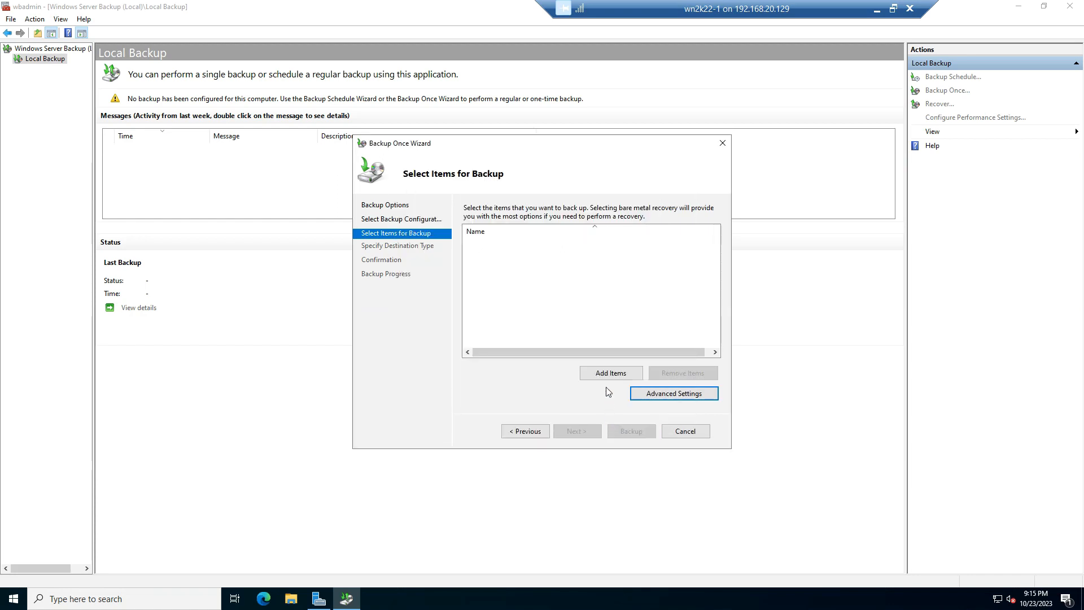
Add the DATA folder on Local disk (C:) as the item to back up and continue to the destination type
{"action": "left_click", "coordinate": [609, 376]}
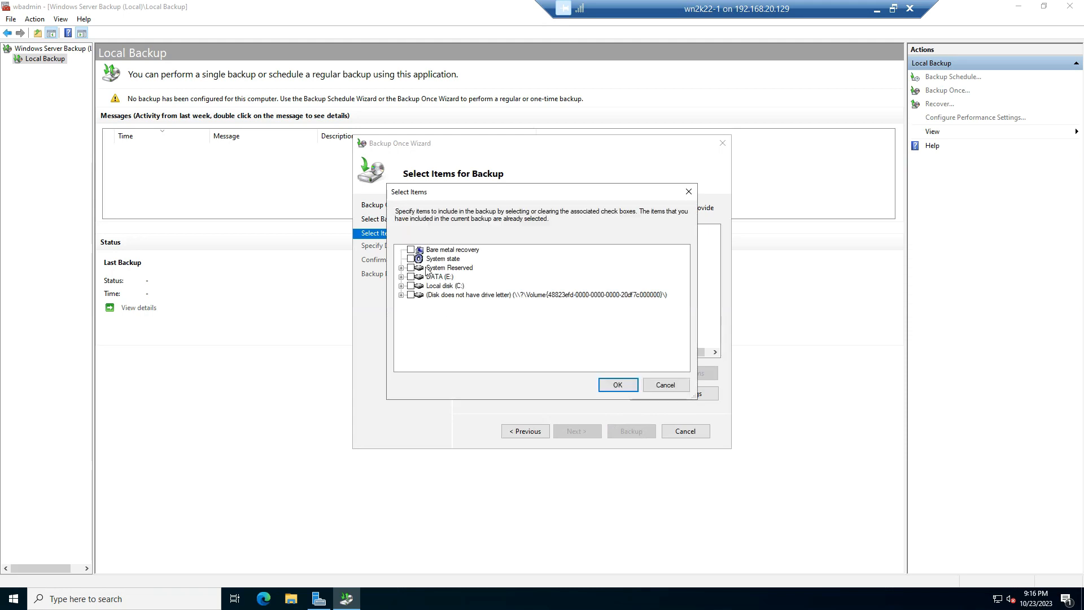
{"action": "left_click", "coordinate": [401, 286]}
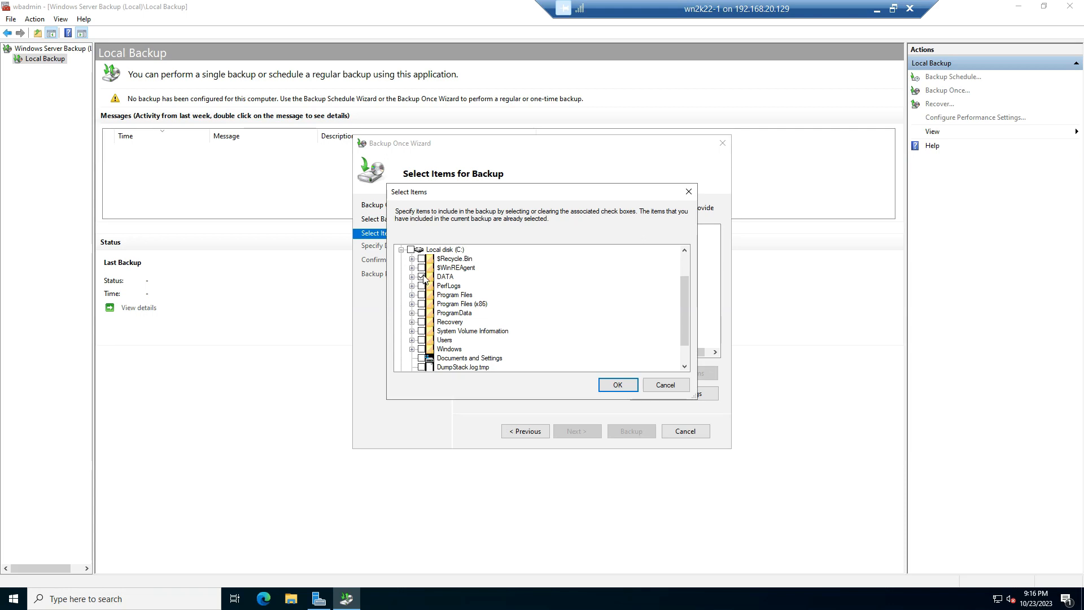
{"action": "left_click", "coordinate": [620, 384]}
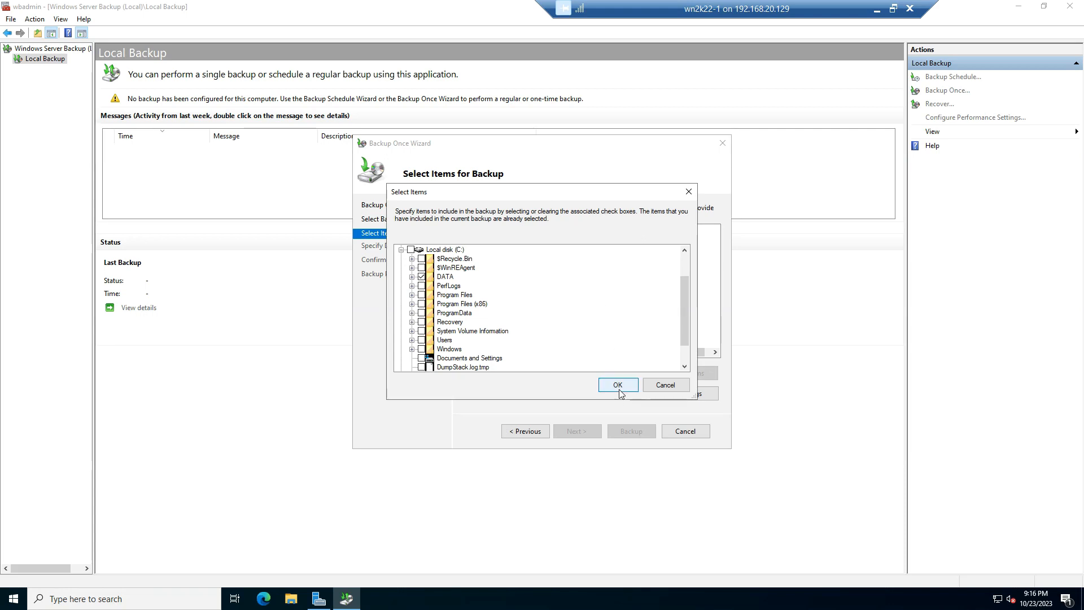
{"action": "left_click", "coordinate": [571, 432]}
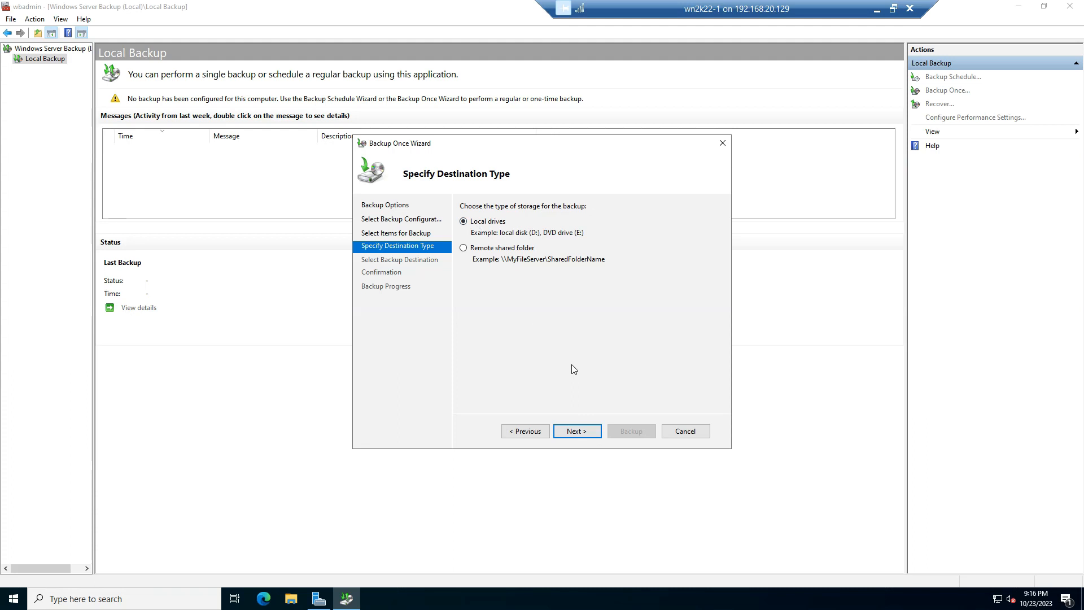
Choose local drives with DATA (E:) as the backup destination, and run the backup to completion
{"action": "left_click", "coordinate": [577, 434]}
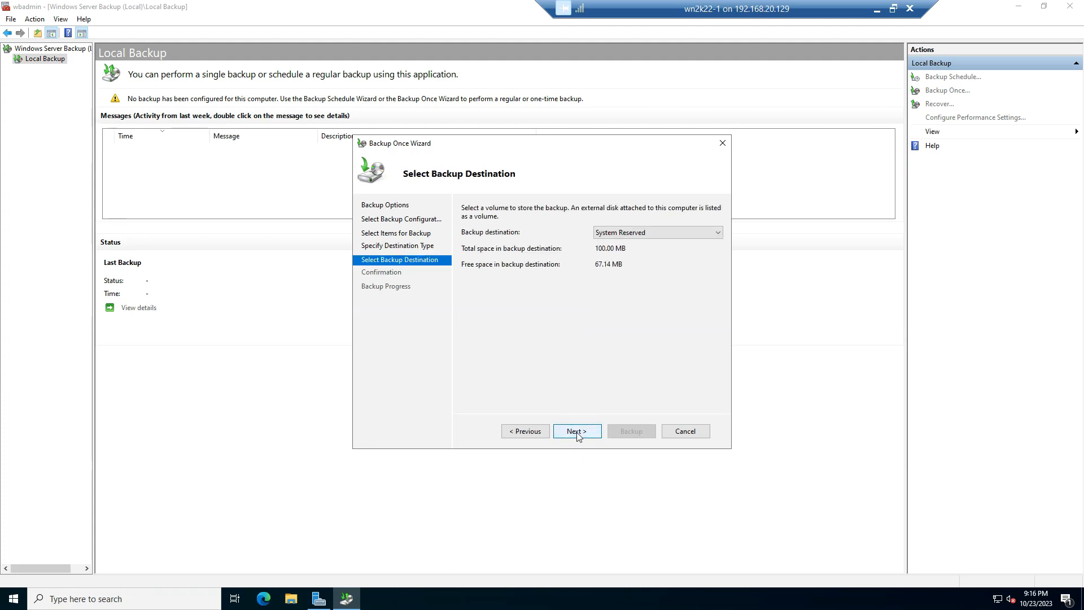
{"action": "left_click", "coordinate": [636, 226]}
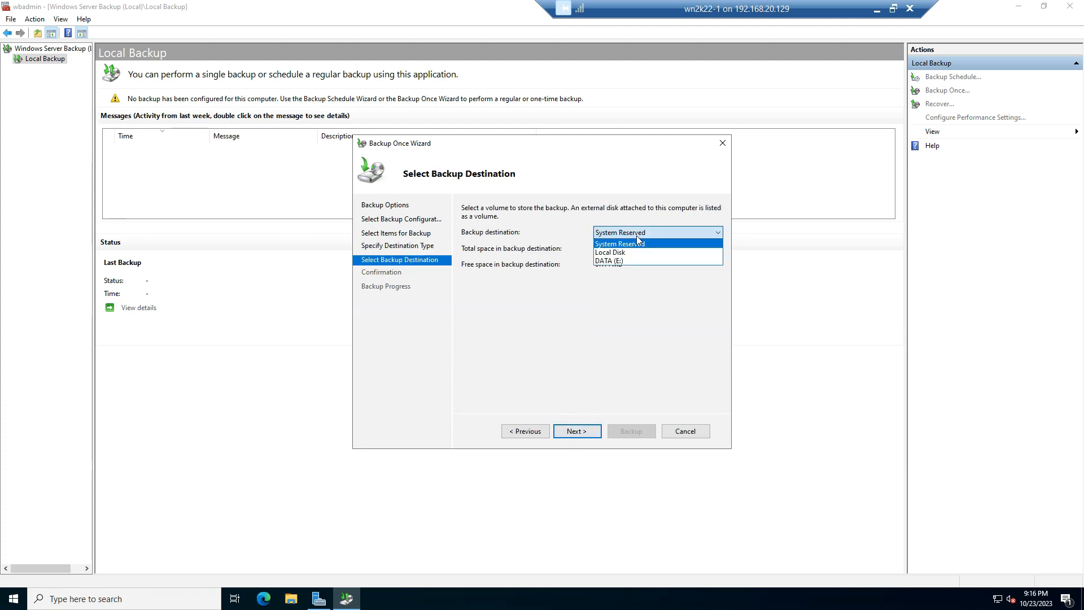
{"action": "left_click", "coordinate": [621, 261]}
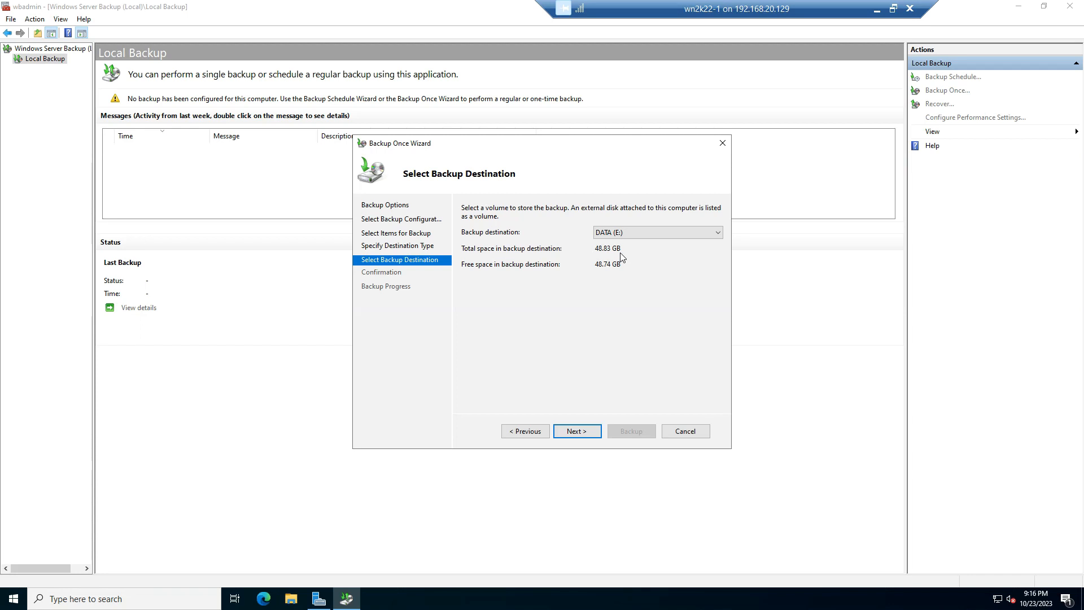
{"action": "left_click", "coordinate": [576, 434]}
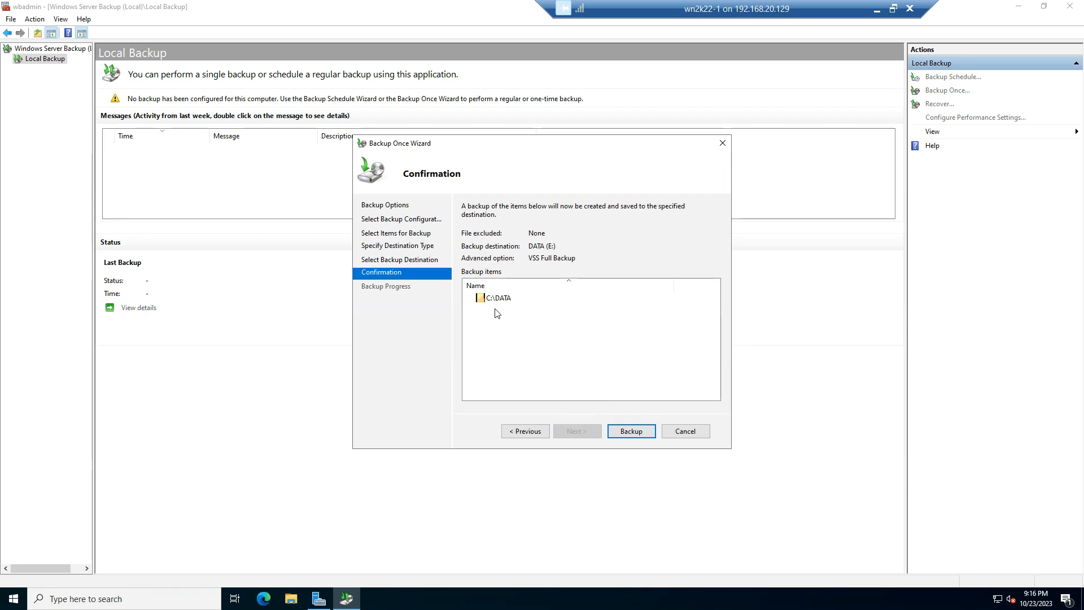
{"action": "left_click", "coordinate": [623, 428]}
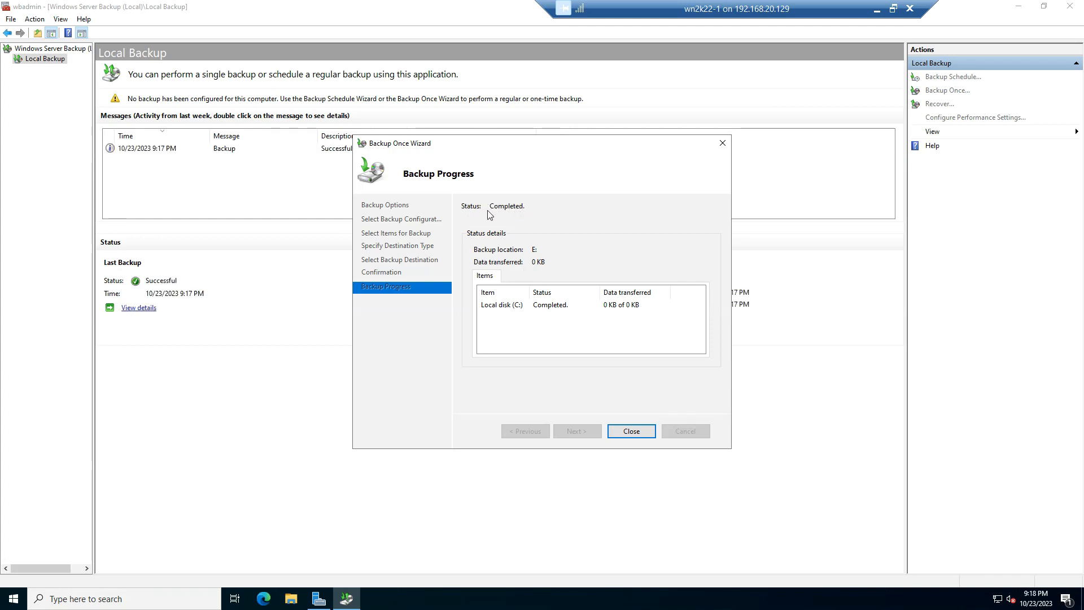
{"action": "left_click", "coordinate": [631, 432]}
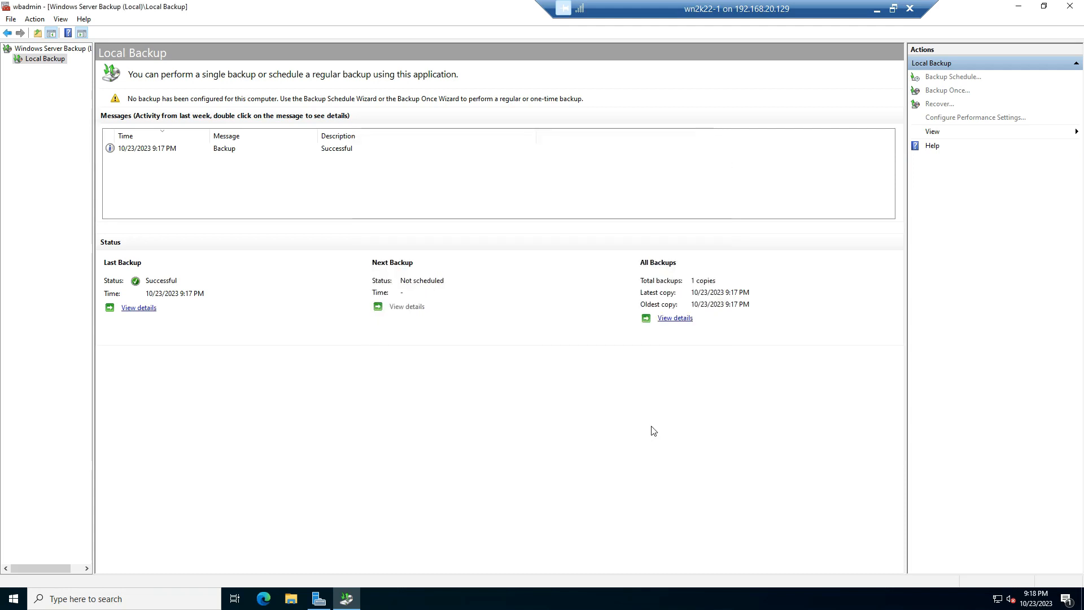
Minimize the open windows and inspect the backup files in WindowsImageBackup\serv-1 on DATA (E:) using File Explorer
{"action": "left_click", "coordinate": [1019, 6]}
{"action": "left_click", "coordinate": [1021, 6]}
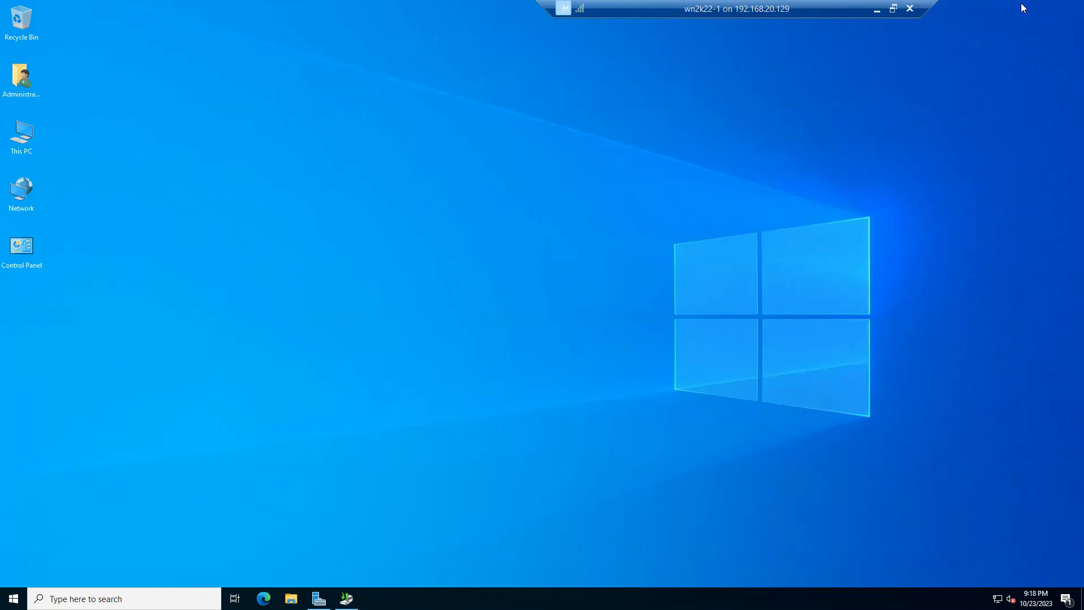
{"action": "key", "text": "super+e"}
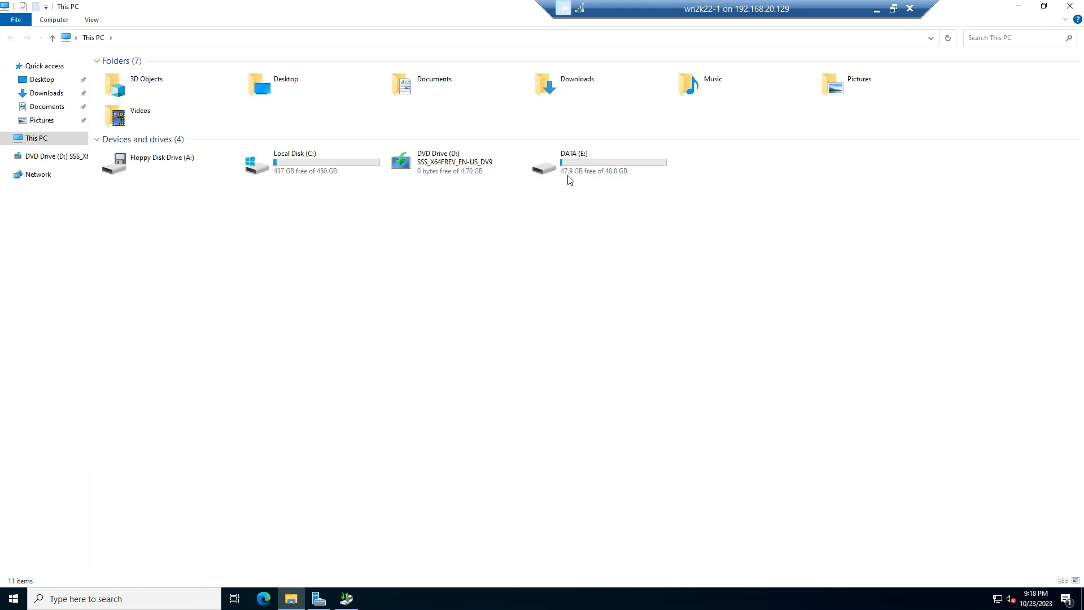
{"action": "double_click", "coordinate": [583, 170]}
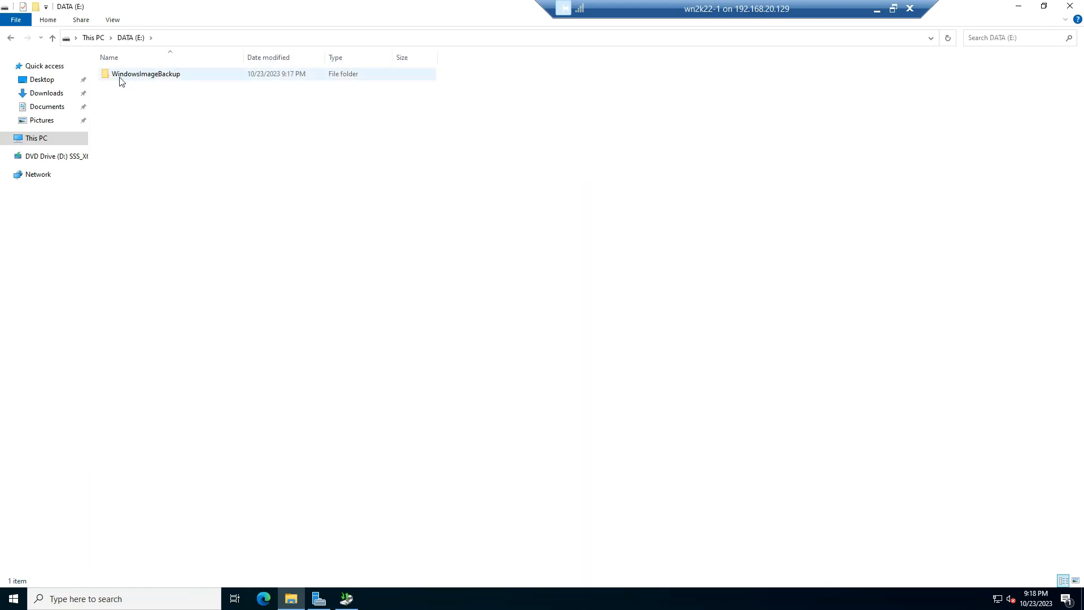
{"action": "mouse_move", "coordinate": [120, 82]}
{"action": "double_click", "coordinate": [166, 77]}
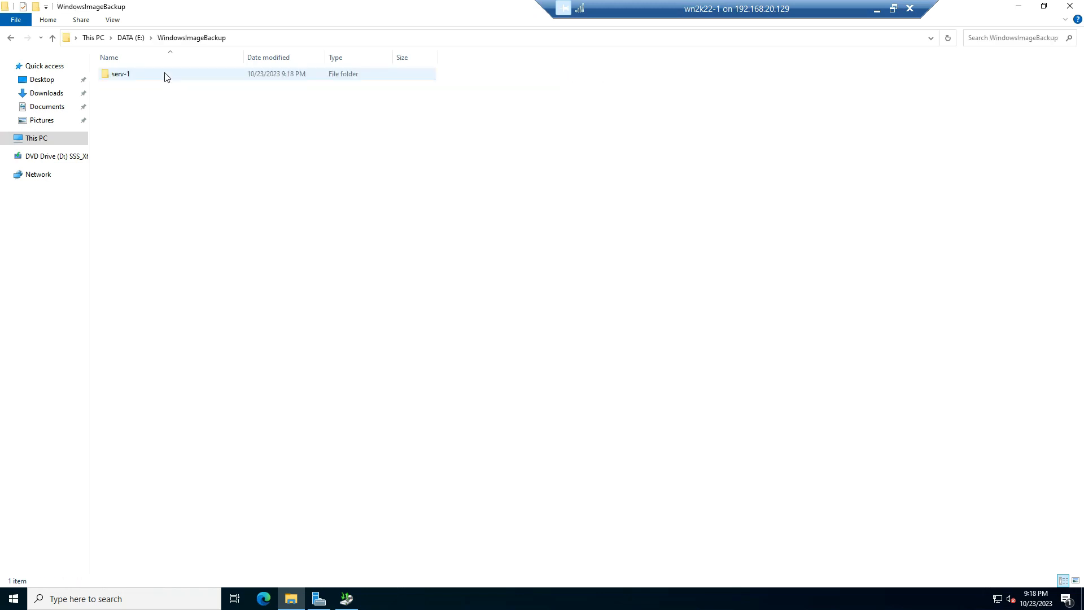
{"action": "double_click", "coordinate": [175, 79]}
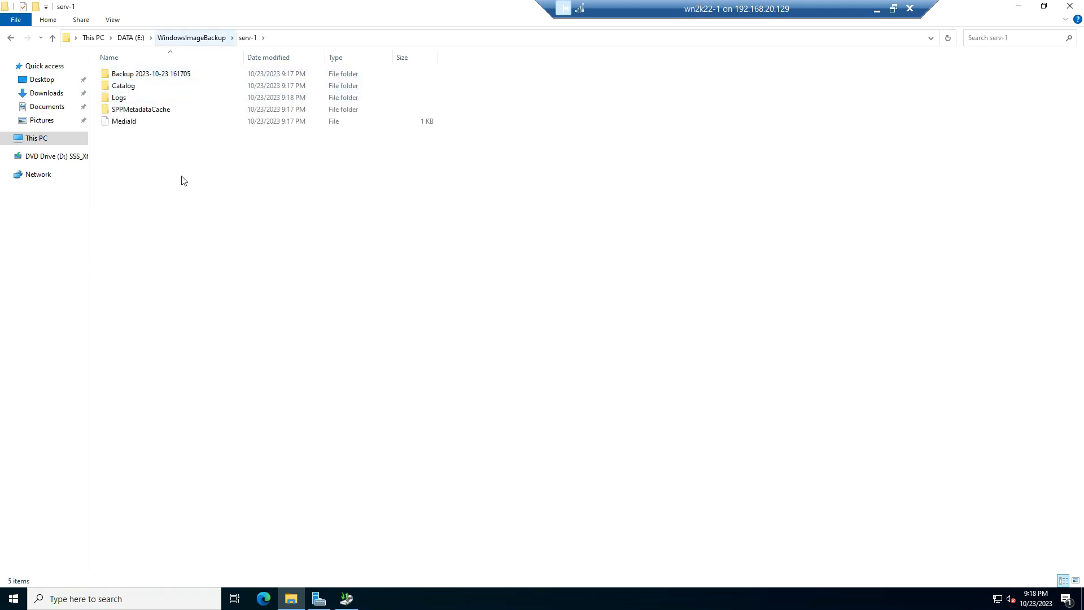
{"action": "left_click", "coordinate": [1071, 6]}
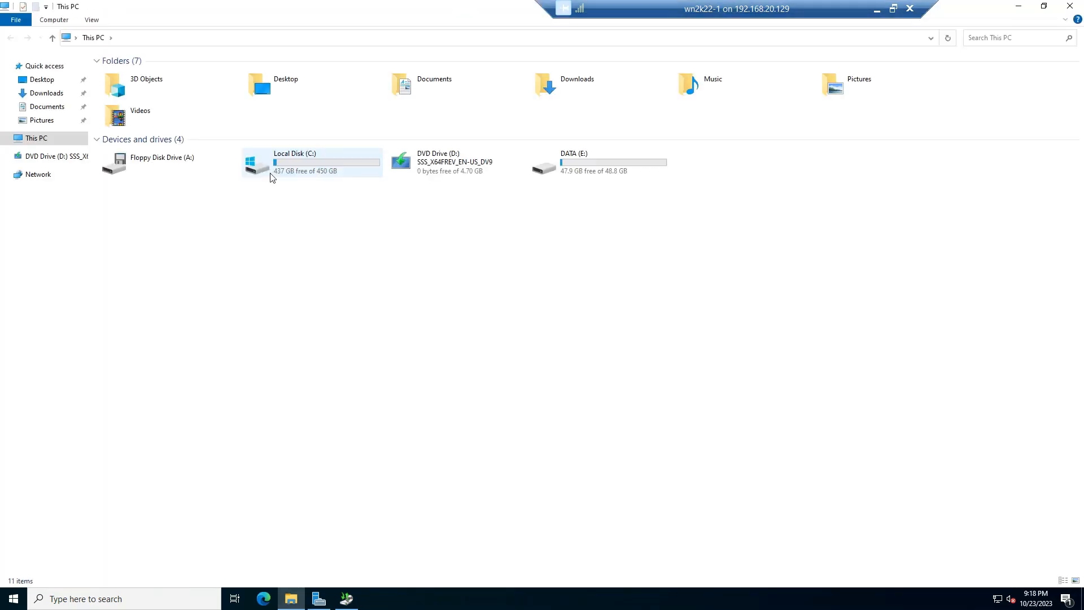
Permanently delete the DATA folder from Local Disk (C:) in File Explorer and close the window
{"action": "left_click", "coordinate": [304, 171]}
{"action": "double_click", "coordinate": [304, 171]}
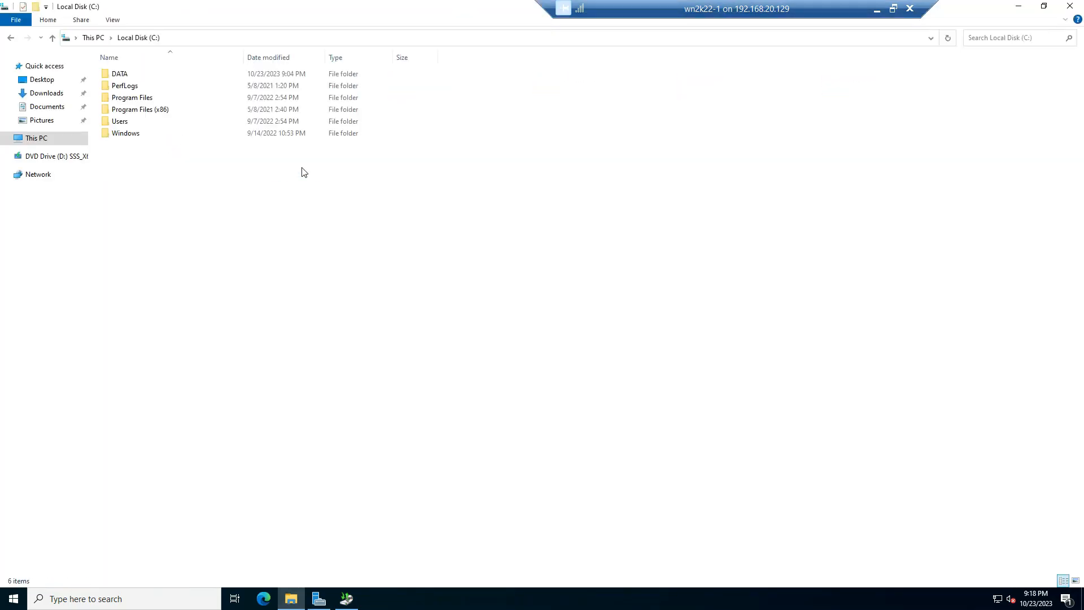
{"action": "left_click", "coordinate": [121, 73]}
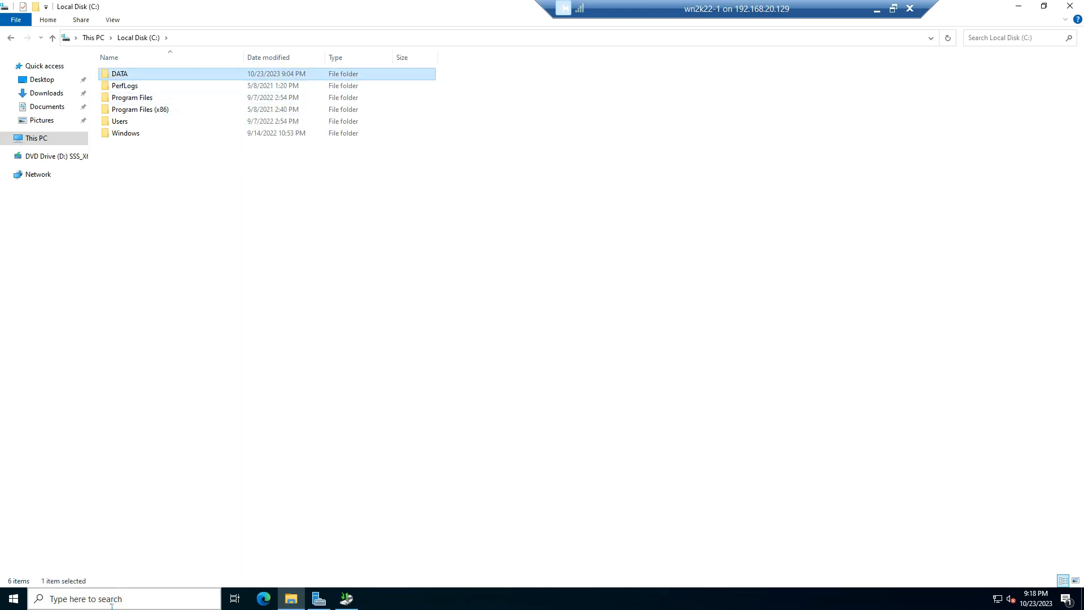
{"action": "key", "text": "shift+Delete"}
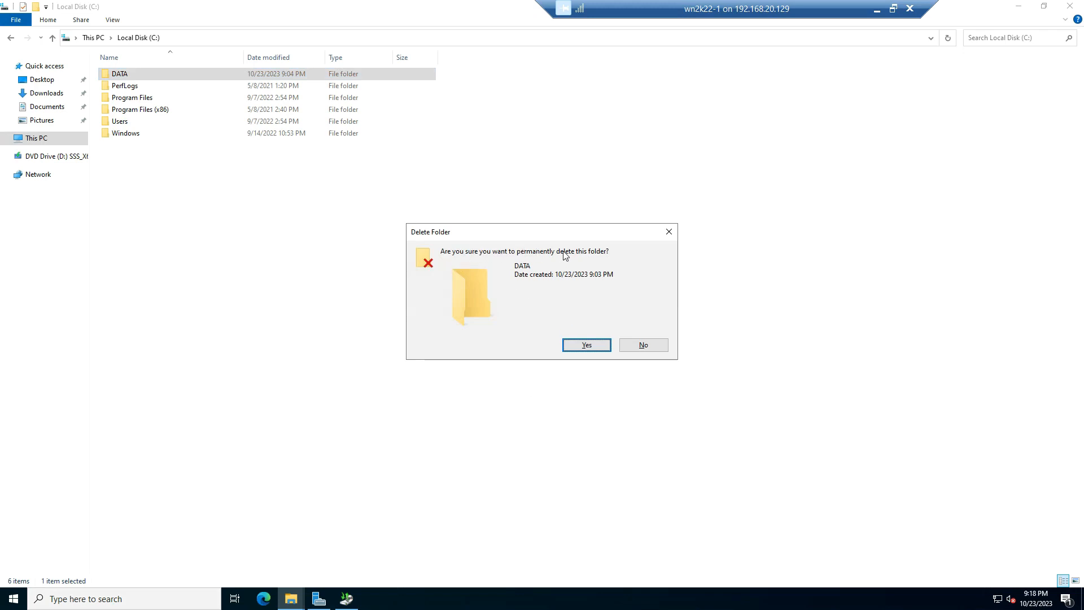
{"action": "left_click", "coordinate": [587, 343]}
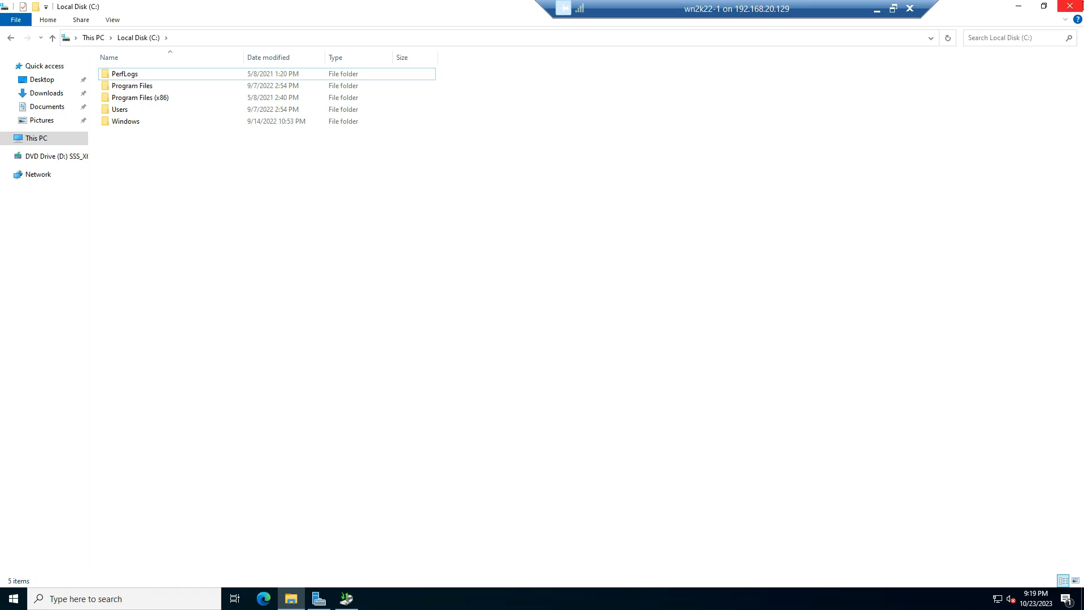
{"action": "left_click", "coordinate": [1079, 7]}
Switch to Windows Server Backup and start a recovery from the backup stored on this server (SERV-1)
{"action": "left_click", "coordinate": [347, 599]}
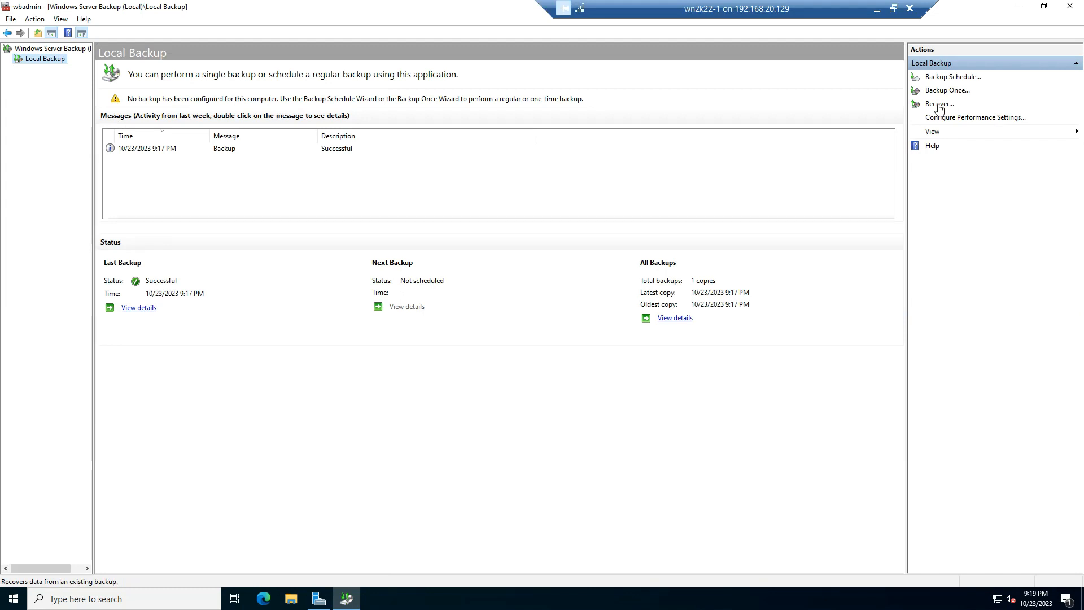
{"action": "left_click", "coordinate": [938, 105]}
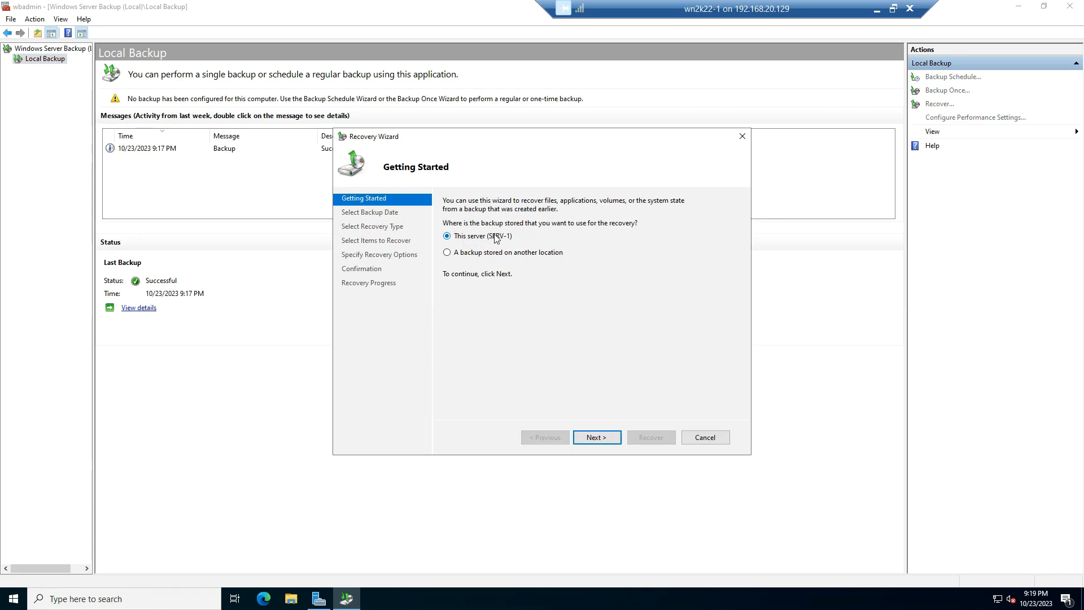
{"action": "left_click", "coordinate": [598, 438]}
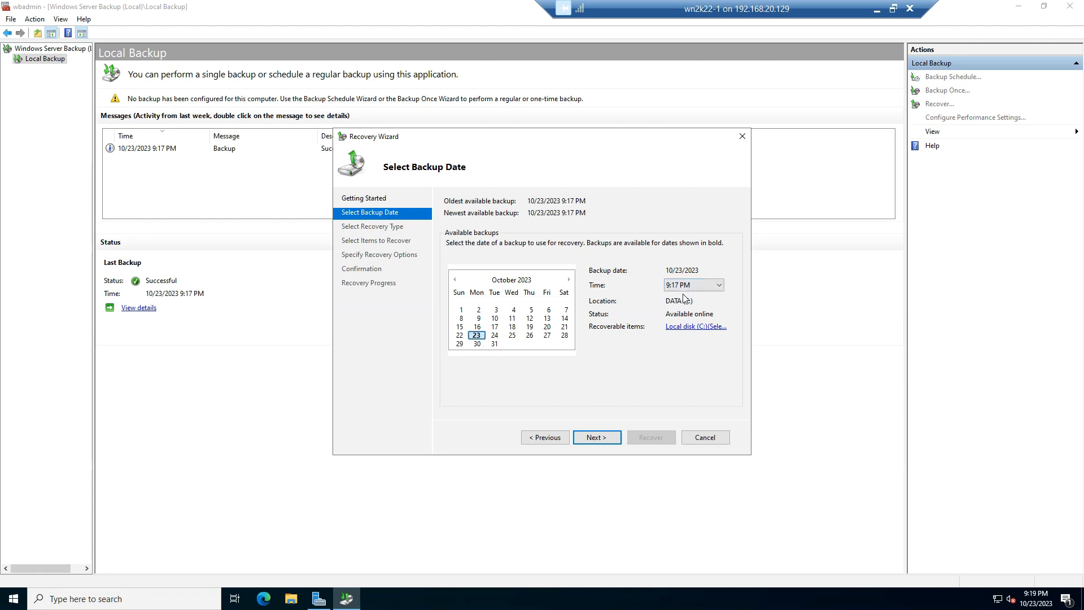
Choose the 10/23/2023 9:17 PM backup, the Files and folders recovery type, and the DATA folder on Local disk (C:) as the item to recover
{"action": "left_click", "coordinate": [590, 432]}
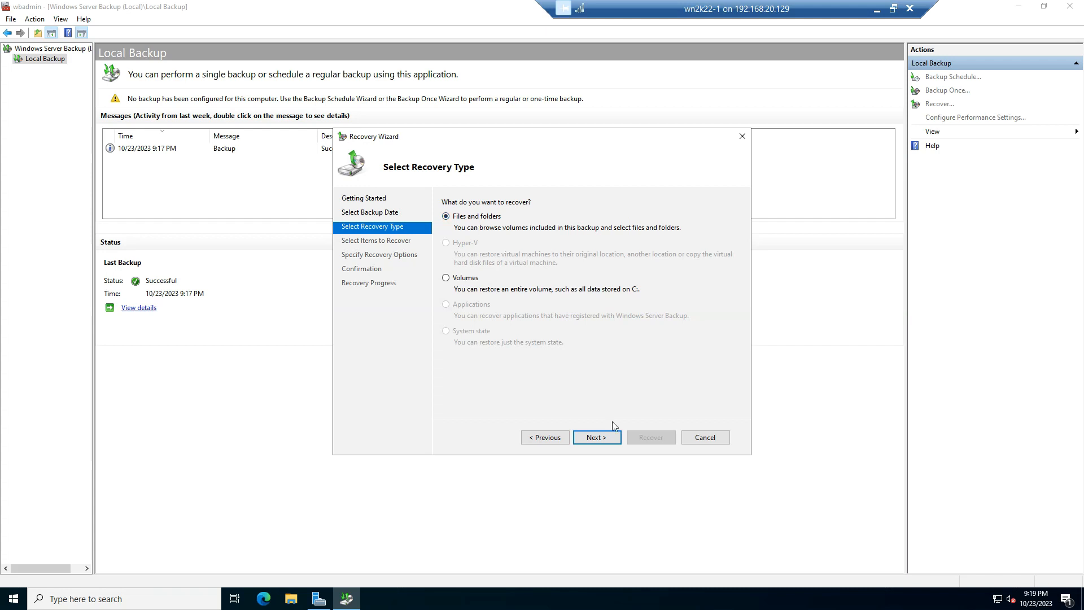
{"action": "left_click", "coordinate": [594, 438]}
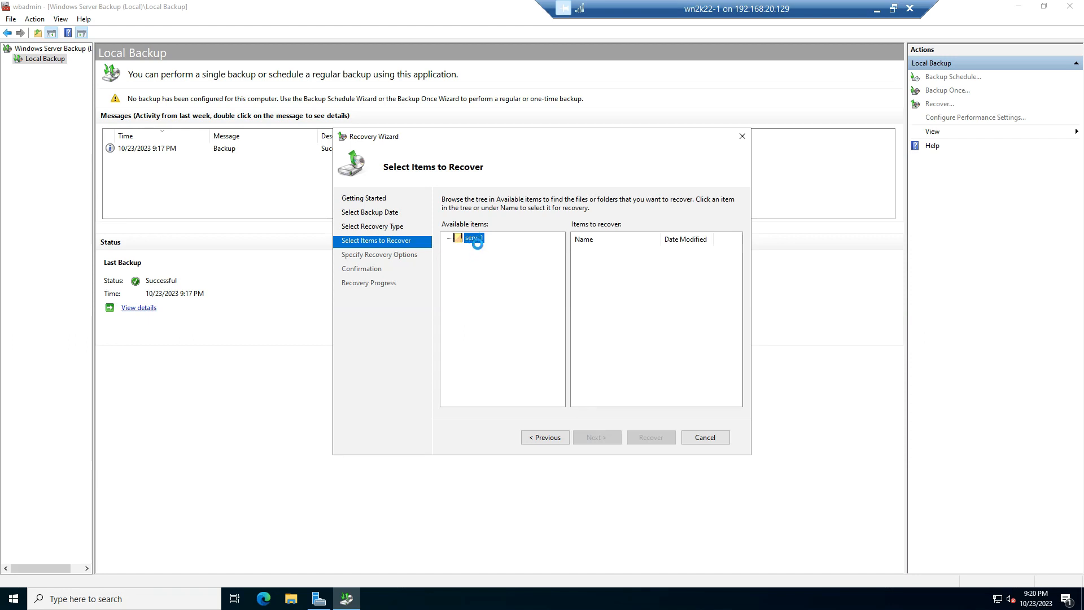
{"action": "left_click", "coordinate": [458, 249]}
{"action": "left_click", "coordinate": [468, 258]}
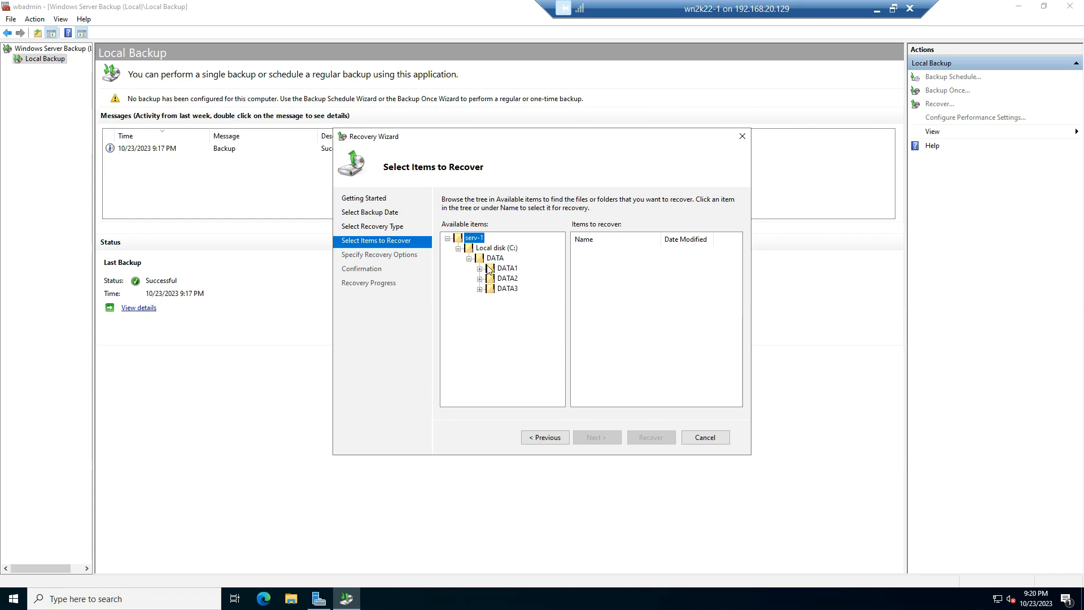
{"action": "left_click", "coordinate": [501, 260]}
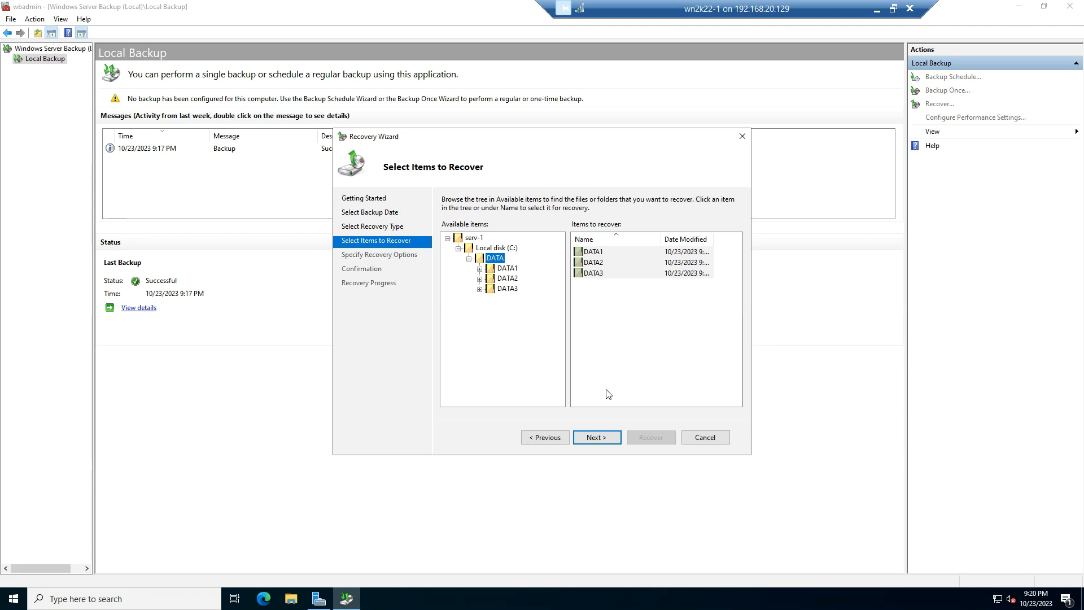
Keep the default recovery options, recover the DATA subfolders to C:\DATA, and close the Recovery Wizard
{"action": "double_click", "coordinate": [596, 441]}
{"action": "left_click", "coordinate": [655, 439]}
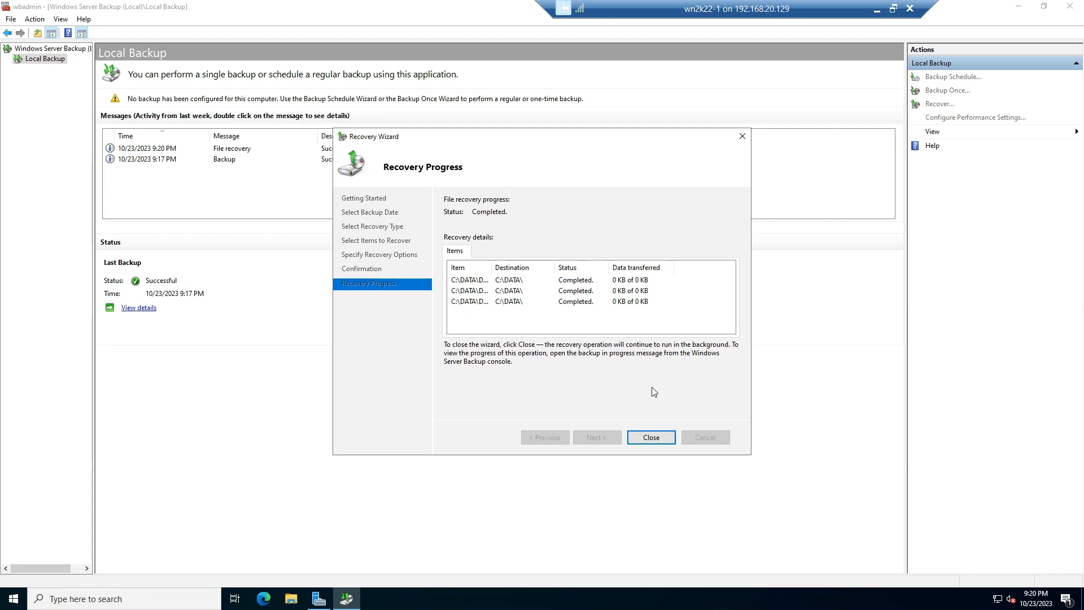
{"action": "left_click", "coordinate": [649, 440]}
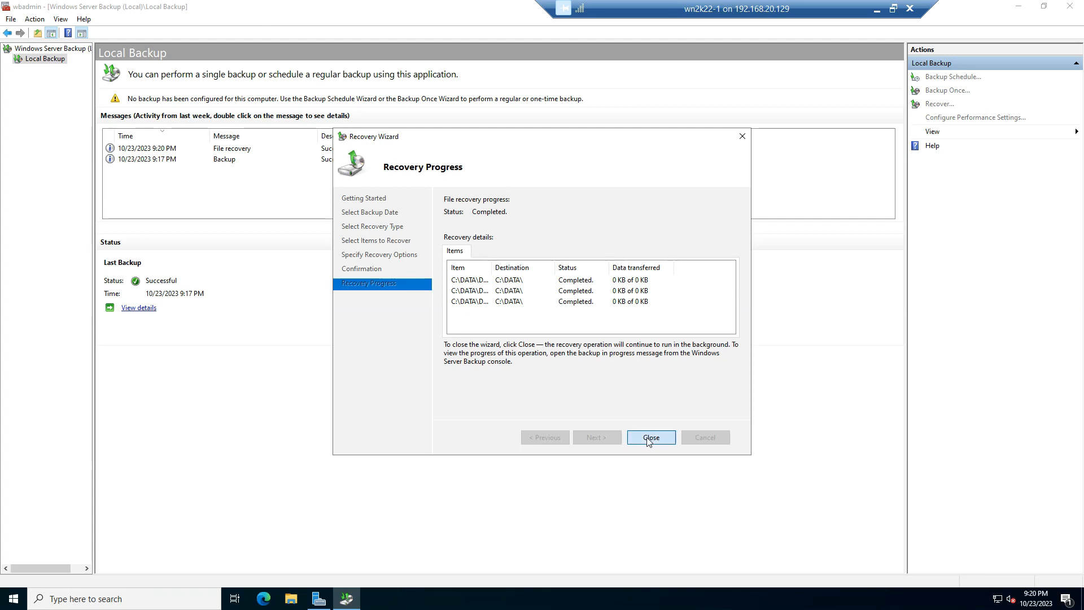
Minimize the backup console, check the recovered DATA folder and its subfolders on Local Disk (C:) in File Explorer, and close the window
{"action": "left_click", "coordinate": [1017, 6]}
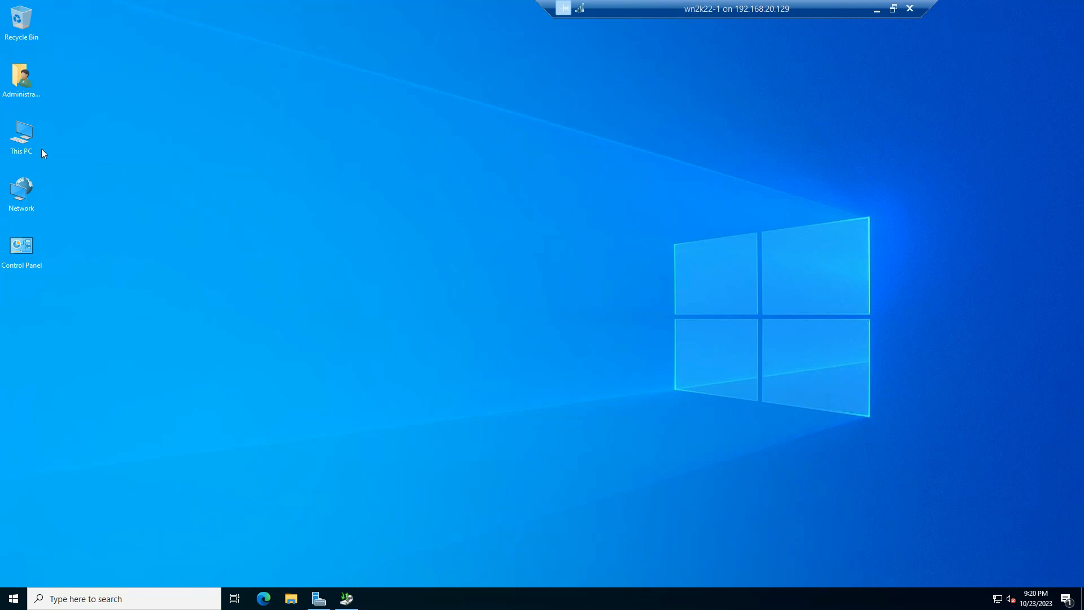
{"action": "double_click", "coordinate": [23, 134]}
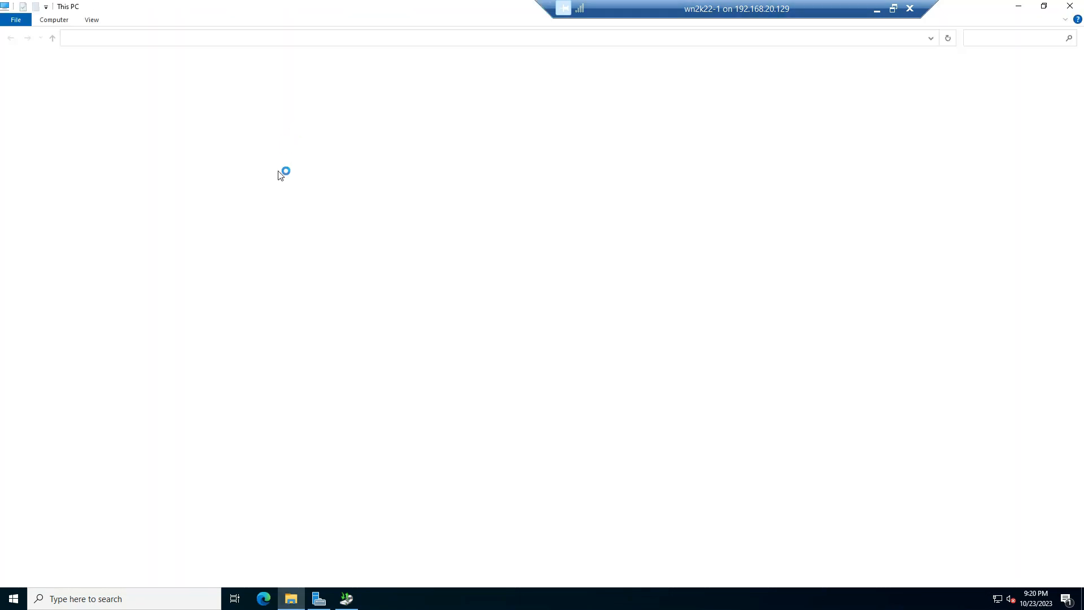
{"action": "double_click", "coordinate": [279, 166]}
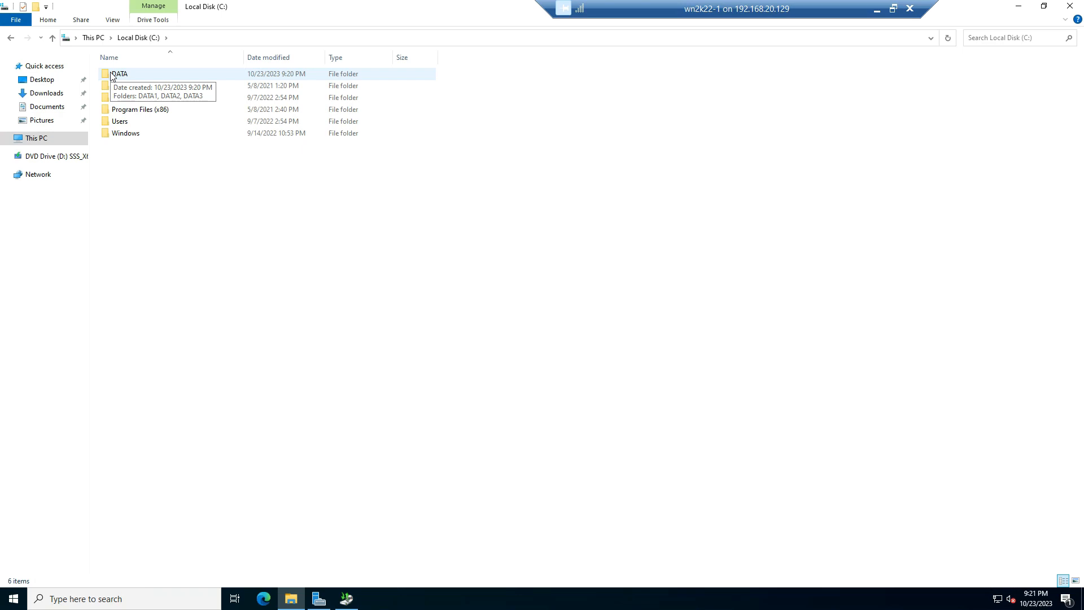
{"action": "double_click", "coordinate": [112, 76]}
{"action": "left_click", "coordinate": [111, 76]}
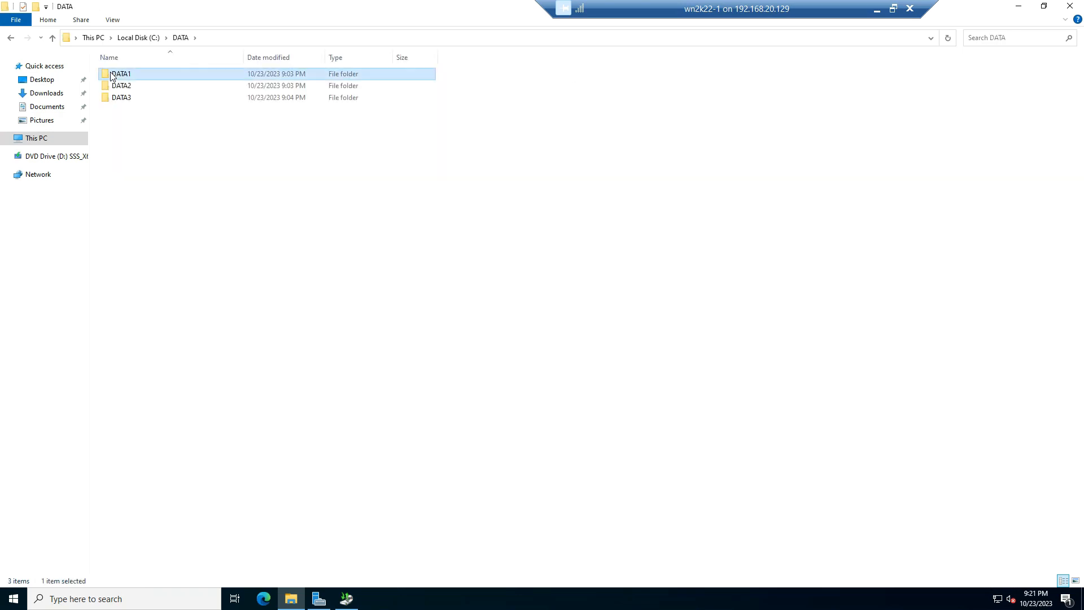
{"action": "double_click", "coordinate": [111, 76]}
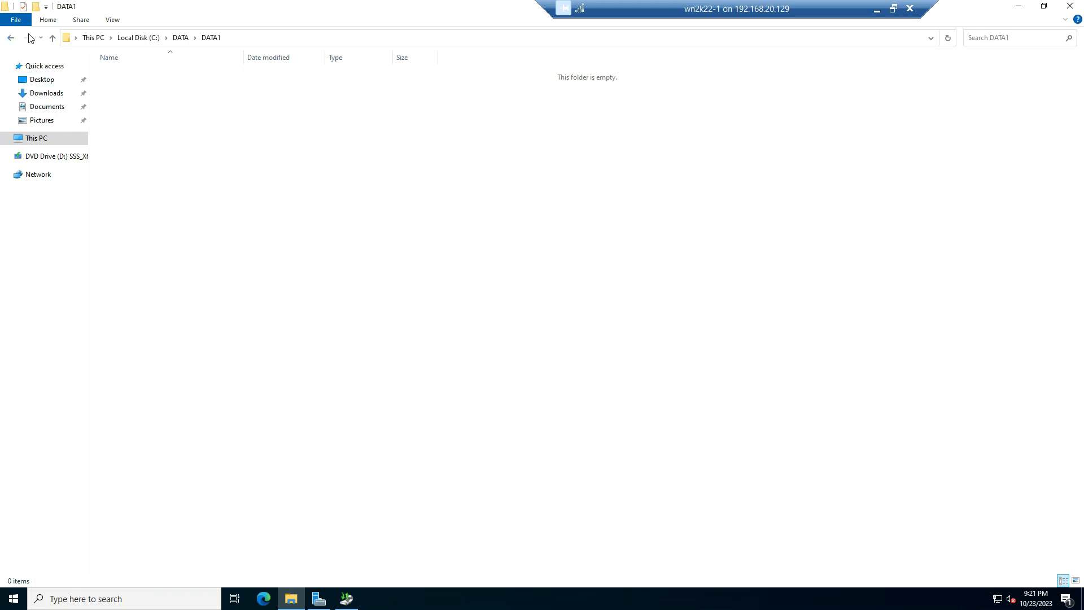
{"action": "left_click", "coordinate": [53, 38]}
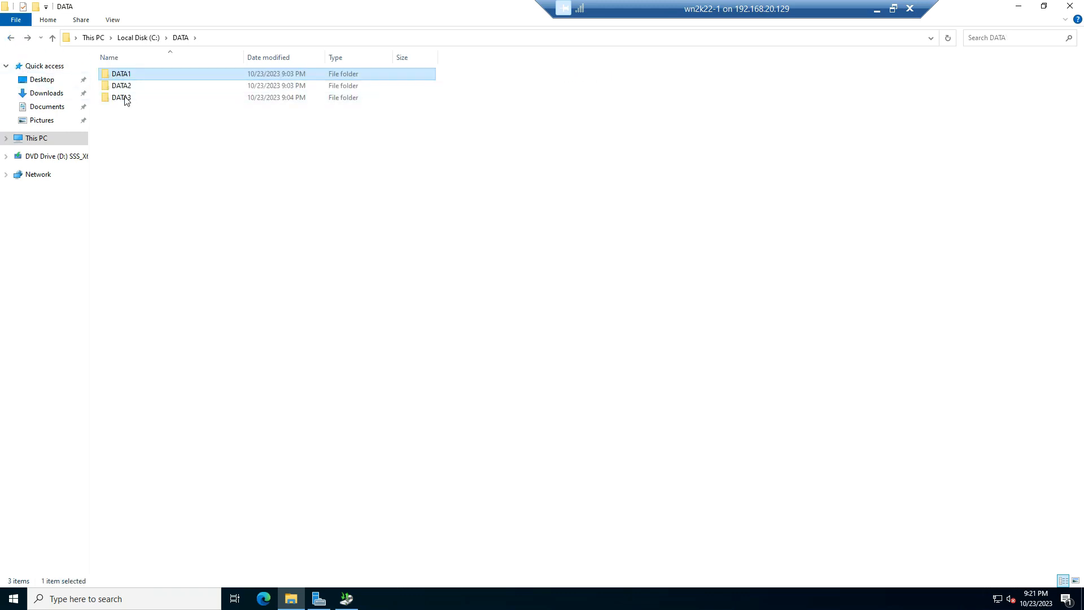
{"action": "left_click", "coordinate": [124, 87]}
{"action": "left_click", "coordinate": [125, 98]}
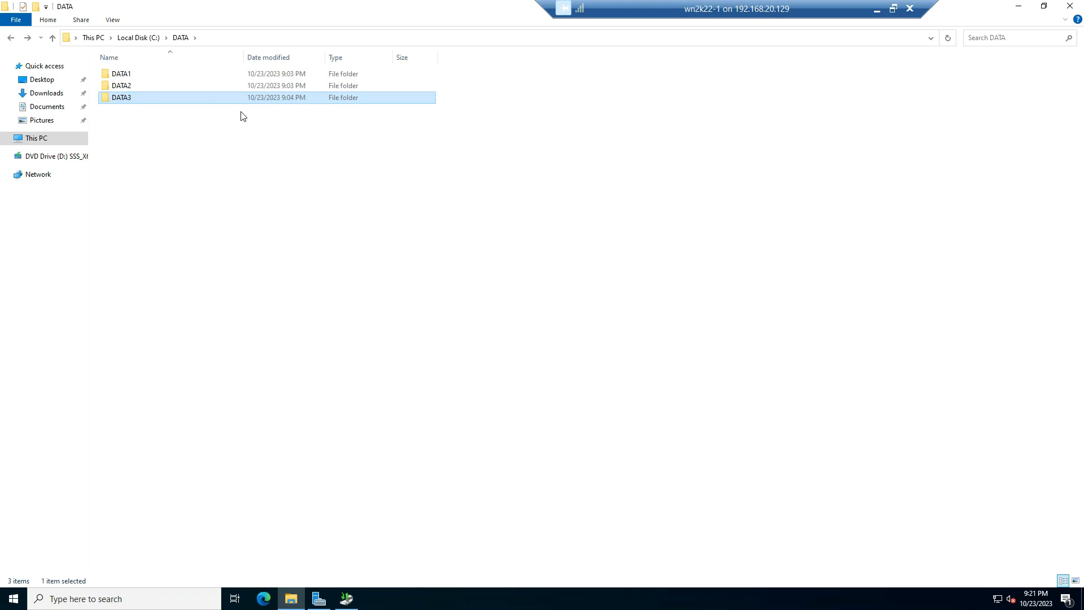
{"action": "left_click", "coordinate": [1069, 5]}
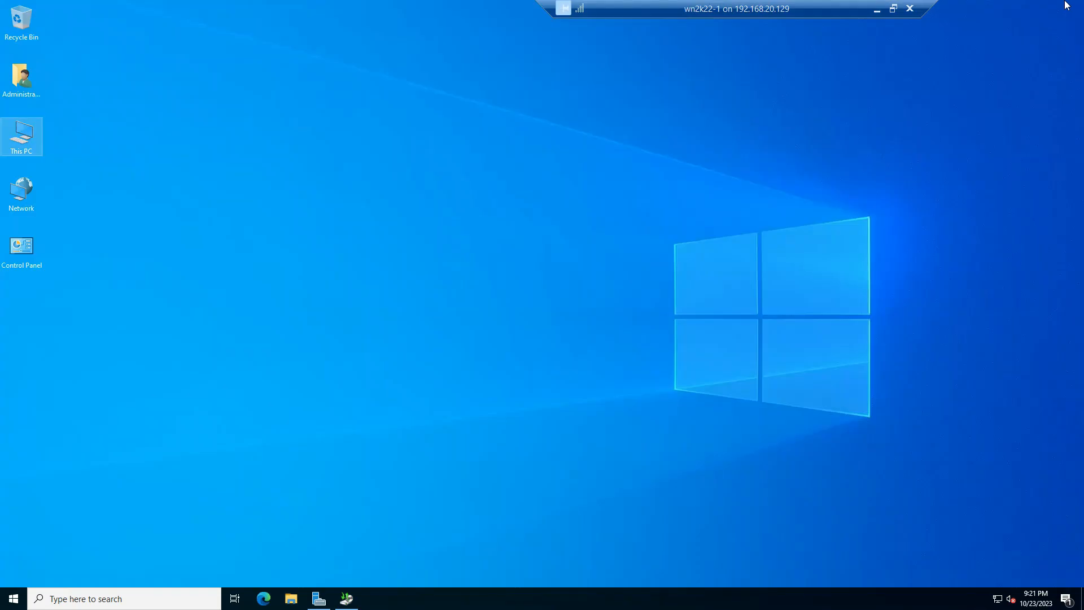
Switch to Windows Server Backup and set up a one-time full server backup using different options and local drives as storage
{"action": "left_click", "coordinate": [347, 599]}
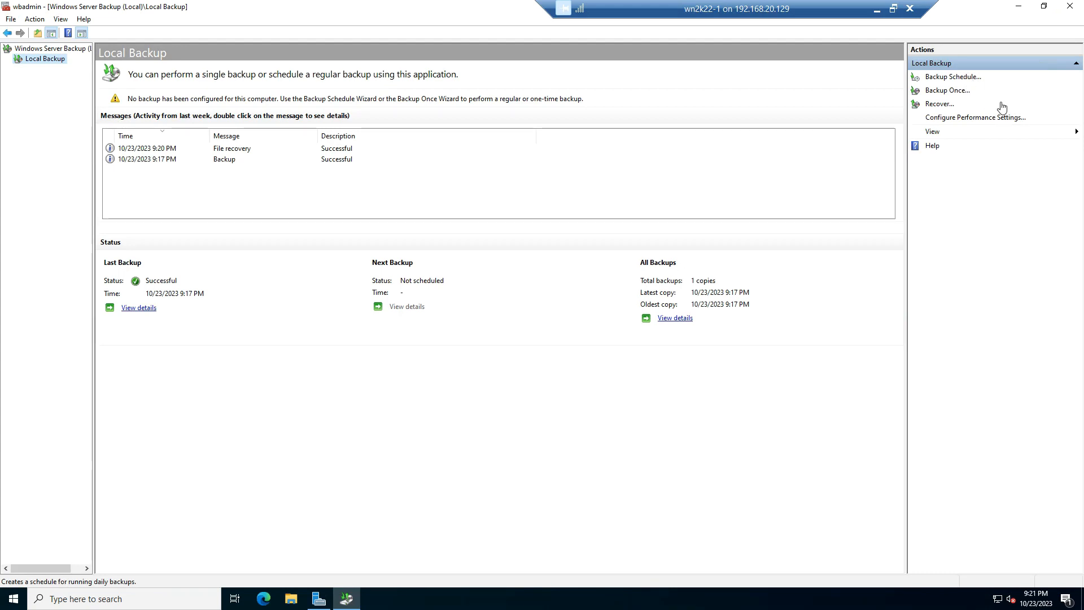
{"action": "left_click", "coordinate": [954, 91]}
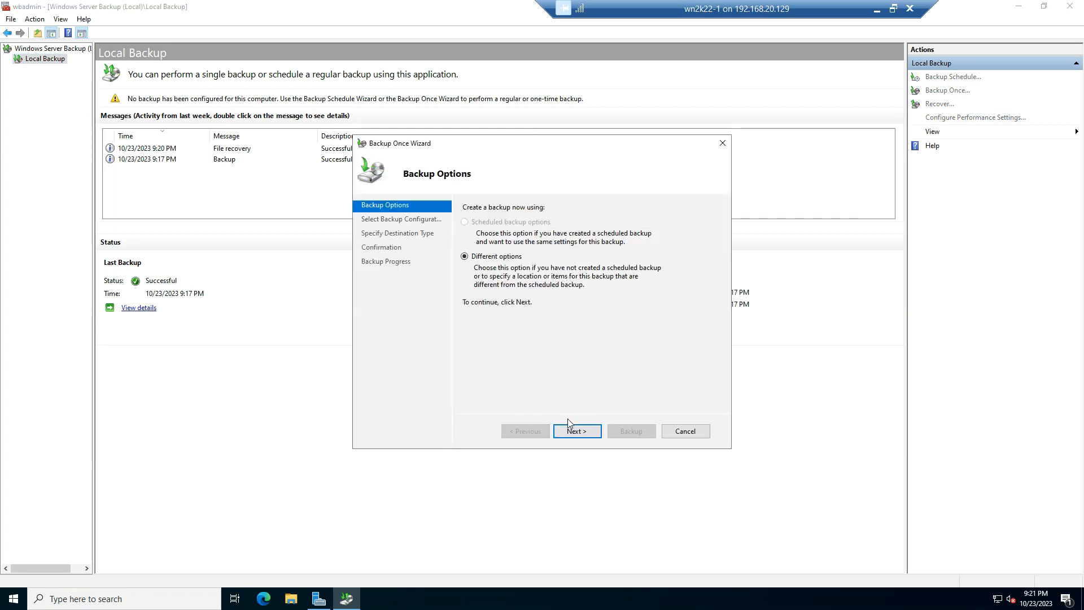
{"action": "left_click", "coordinate": [588, 431]}
{"action": "left_click", "coordinate": [587, 431]}
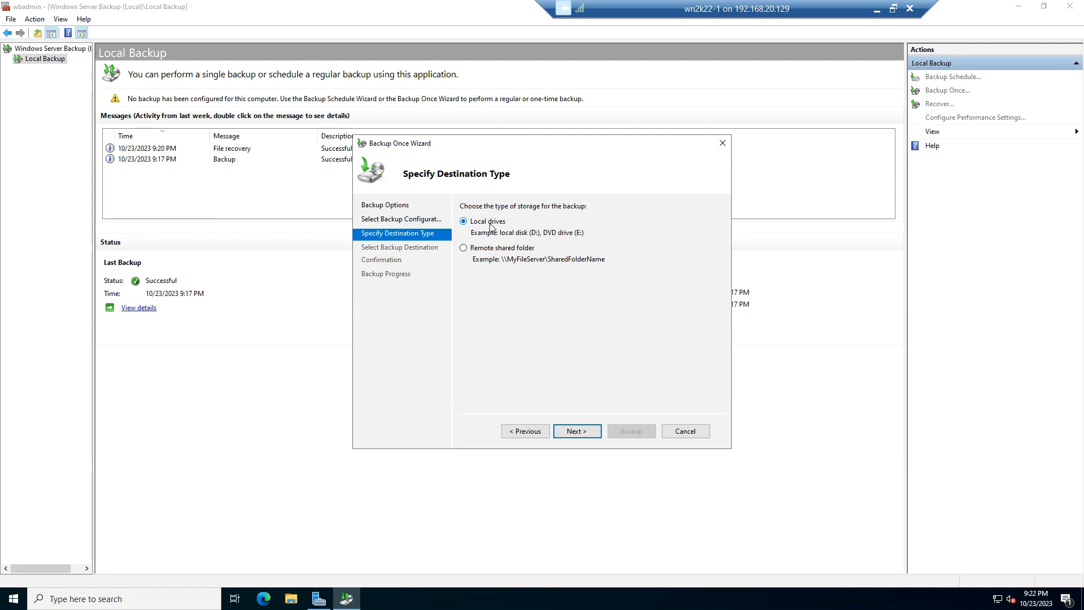
{"action": "left_click", "coordinate": [587, 426]}
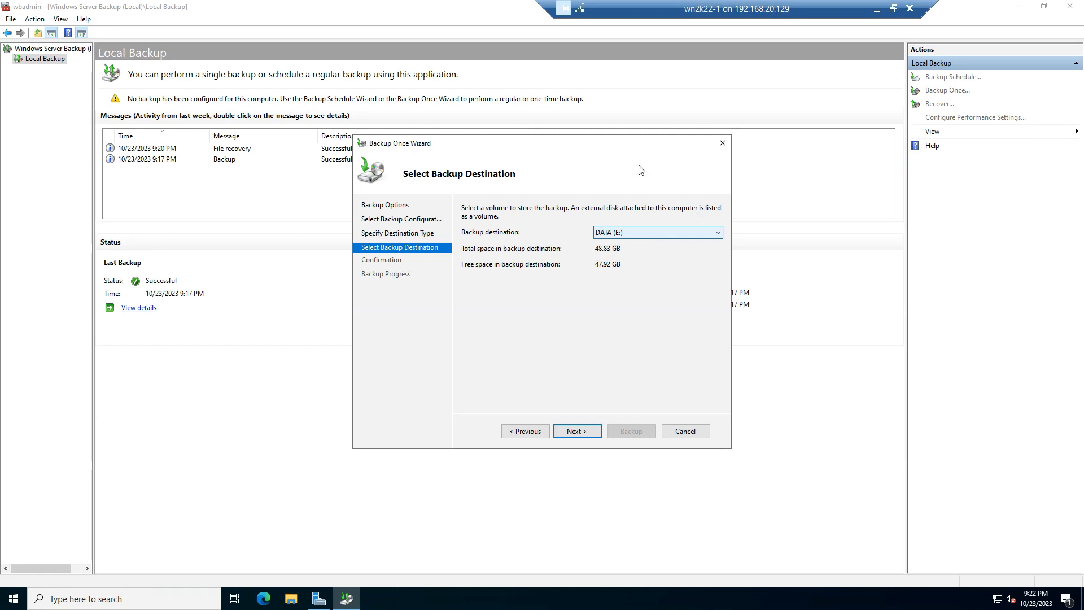
Use DATA (E:) as the destination, exclude it from the backup items, accept storing on the same hard disk, and start the backup
{"action": "left_click", "coordinate": [572, 432]}
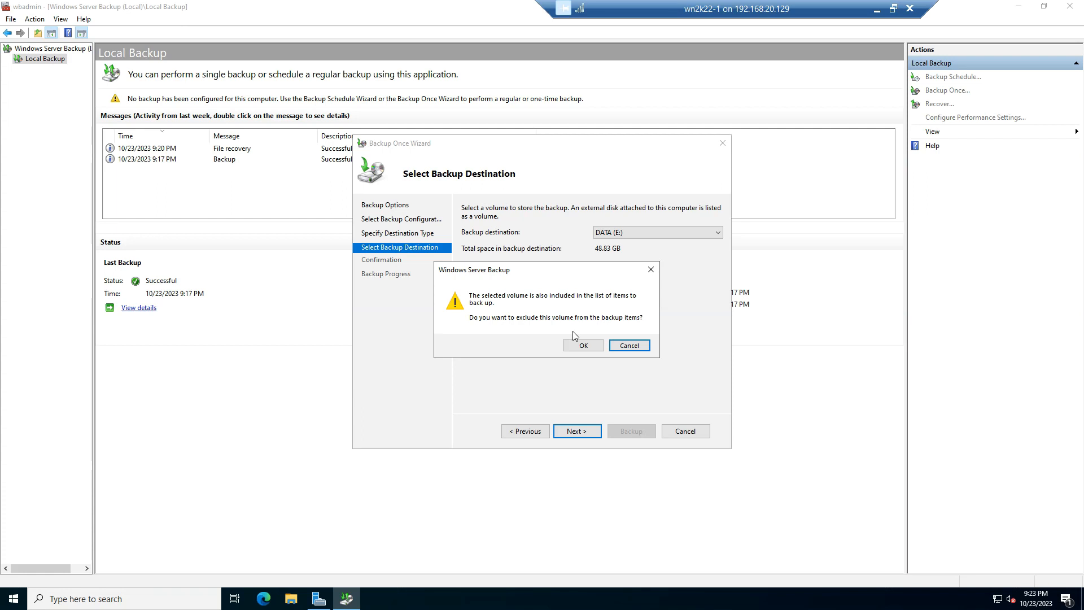
{"action": "left_click", "coordinate": [585, 346]}
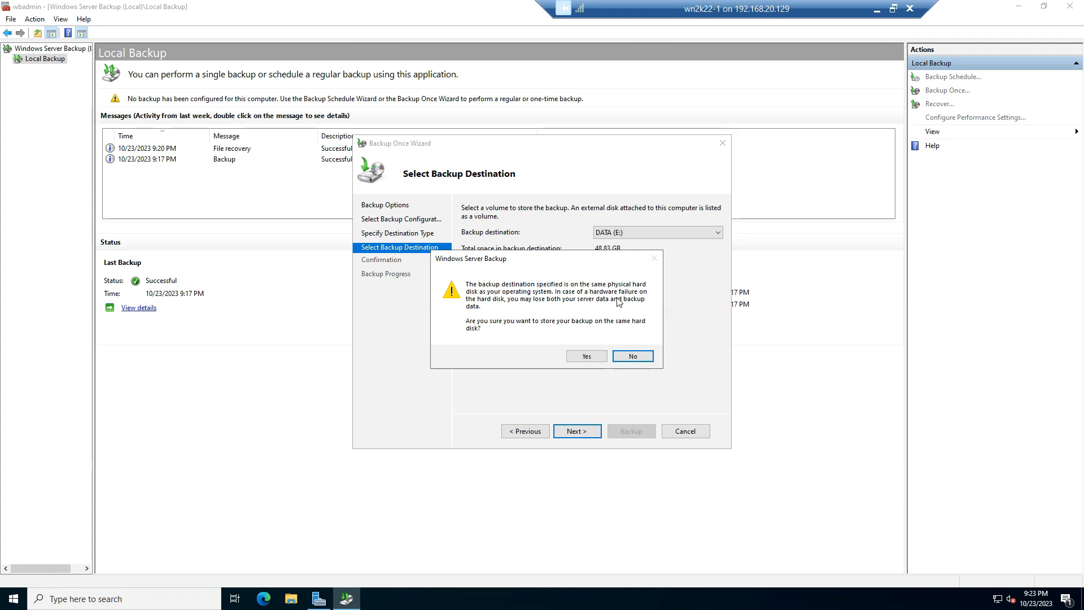
{"action": "left_click", "coordinate": [583, 358]}
{"action": "key", "text": "Return"}
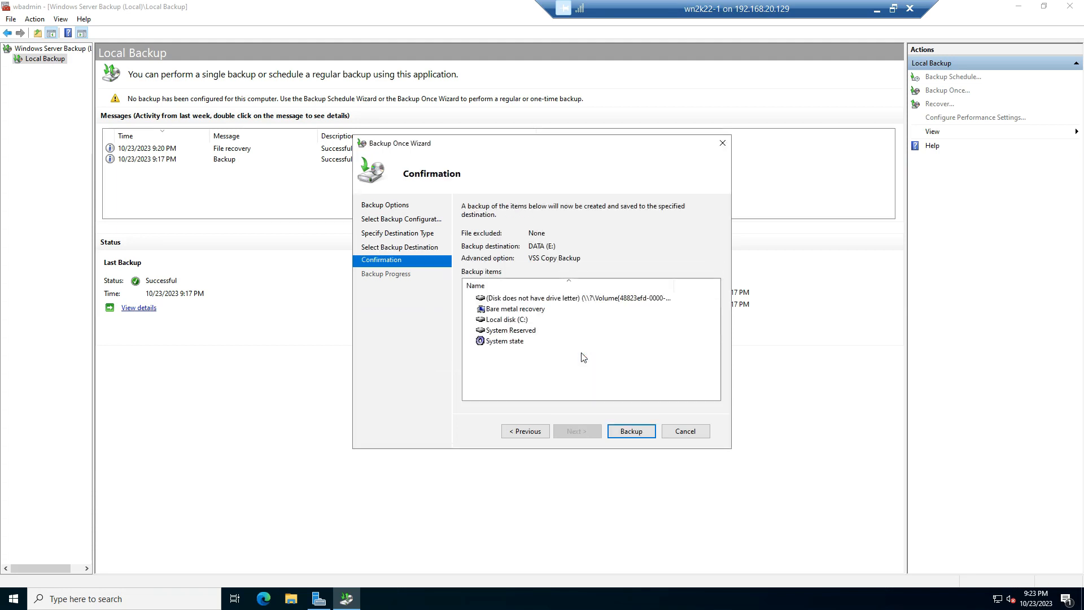
{"action": "left_click", "coordinate": [631, 432]}
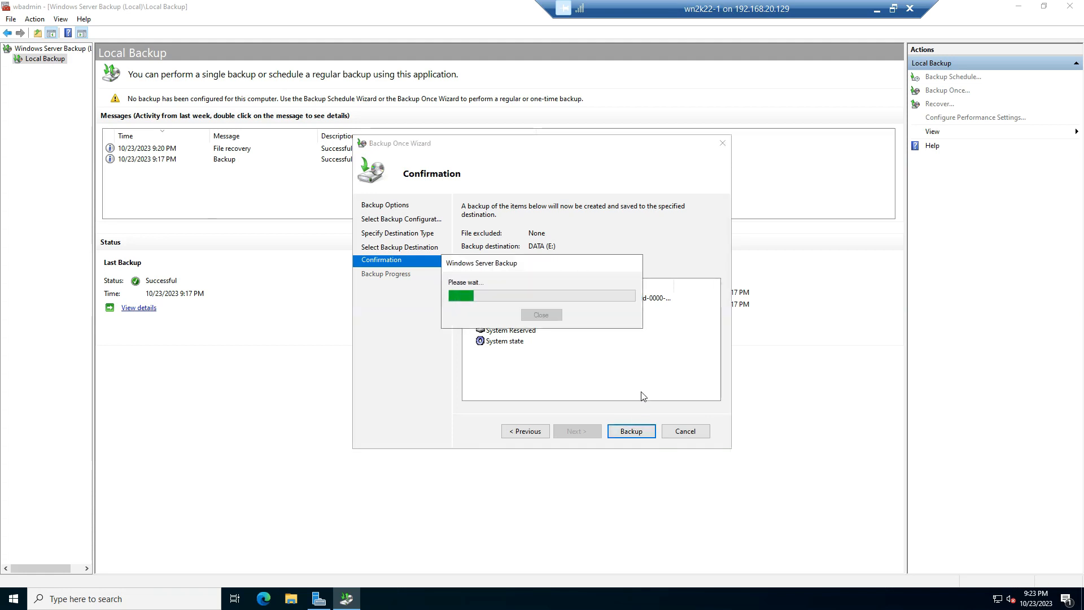